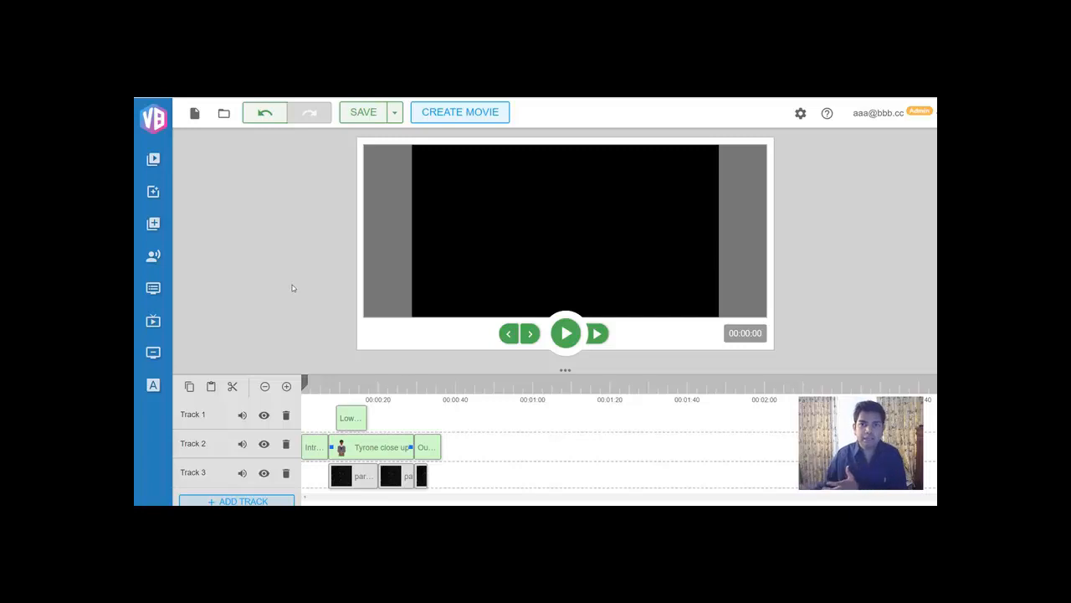
# - Scrub the timeline to preview the movie at 19 seconds and at 11 seconds
pyautogui.click(370, 383)
pyautogui.moveTo(369, 382); pyautogui.dragTo(373, 383)
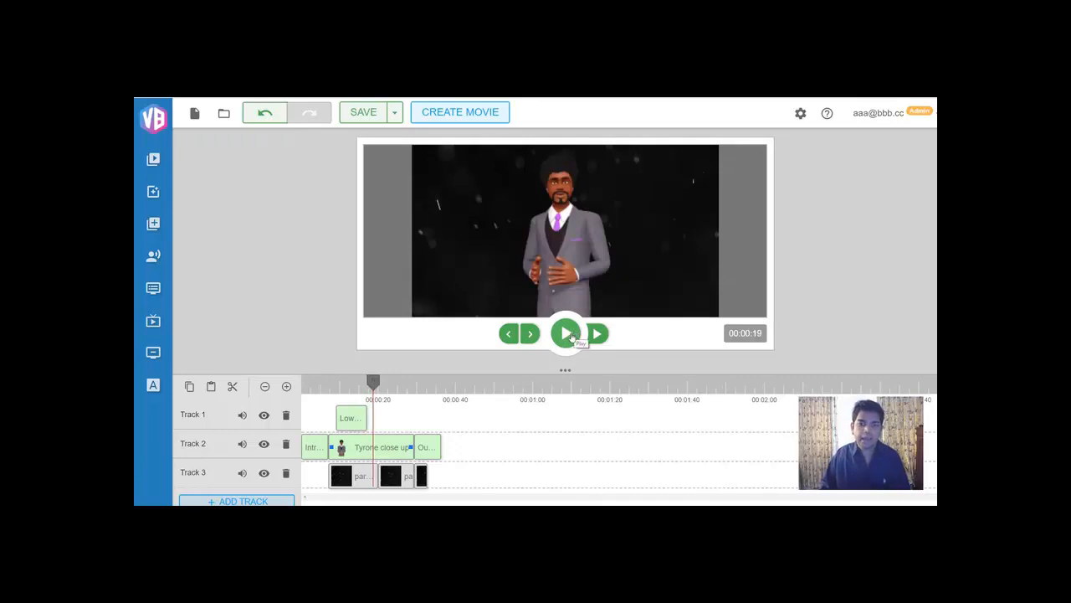
pyautogui.moveTo(373, 382); pyautogui.dragTo(344, 385)
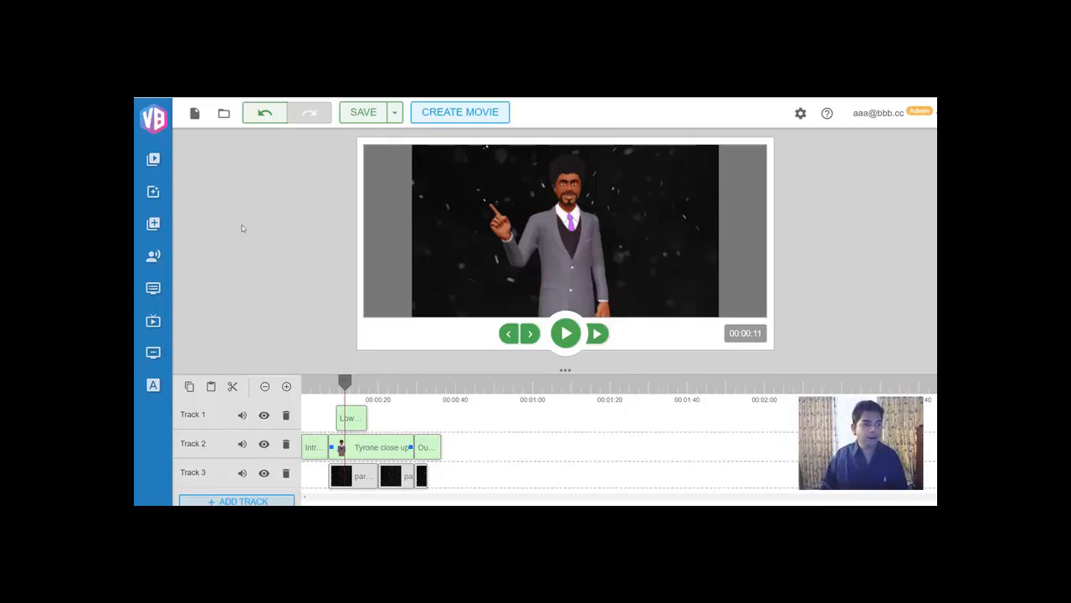
# - Browse the intro animations, choose Intro 2 and proceed to its options
pyautogui.click(153, 323)
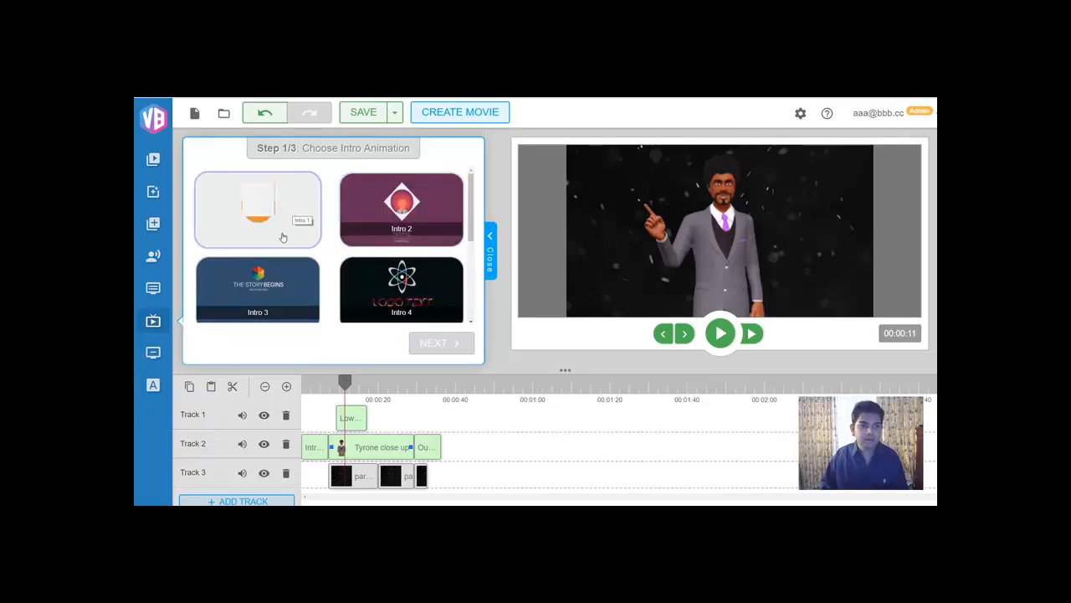
pyautogui.scroll(-1, 411, 238)
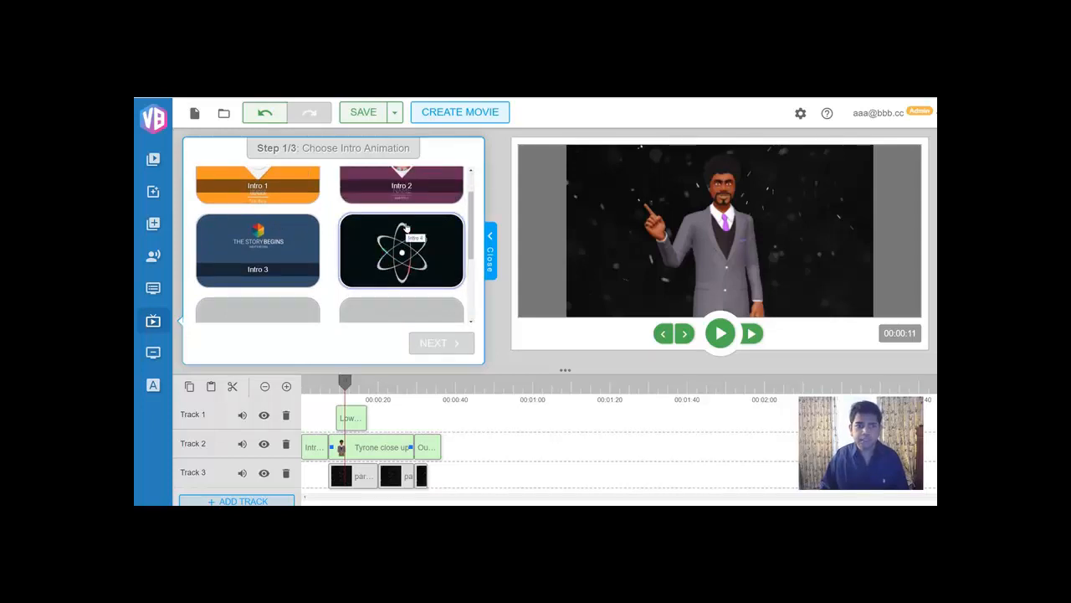
pyautogui.scroll(1, 402, 230)
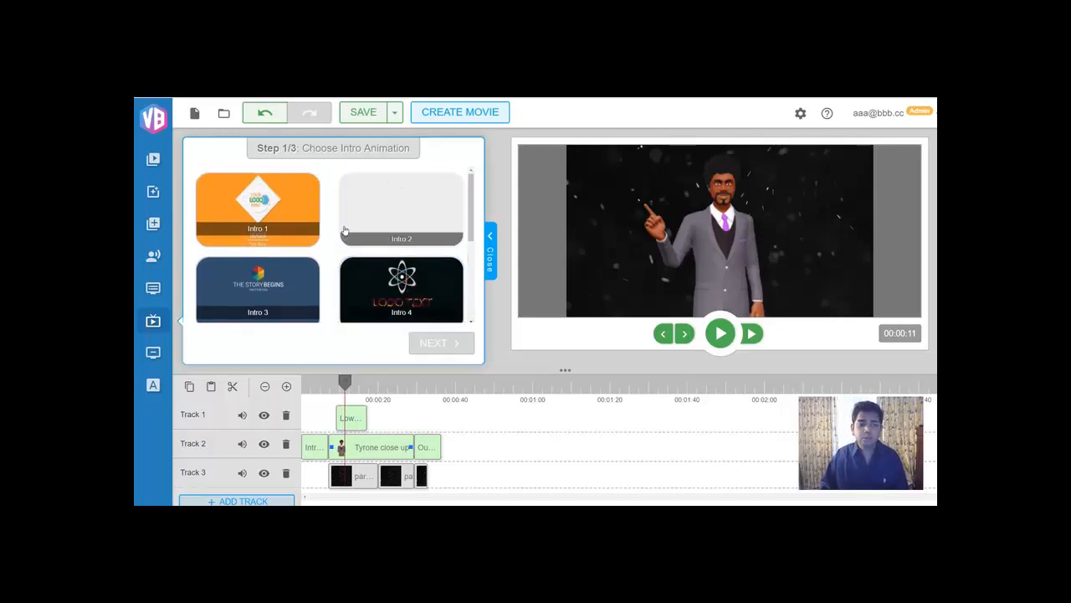
pyautogui.click(394, 209)
pyautogui.click(456, 346)
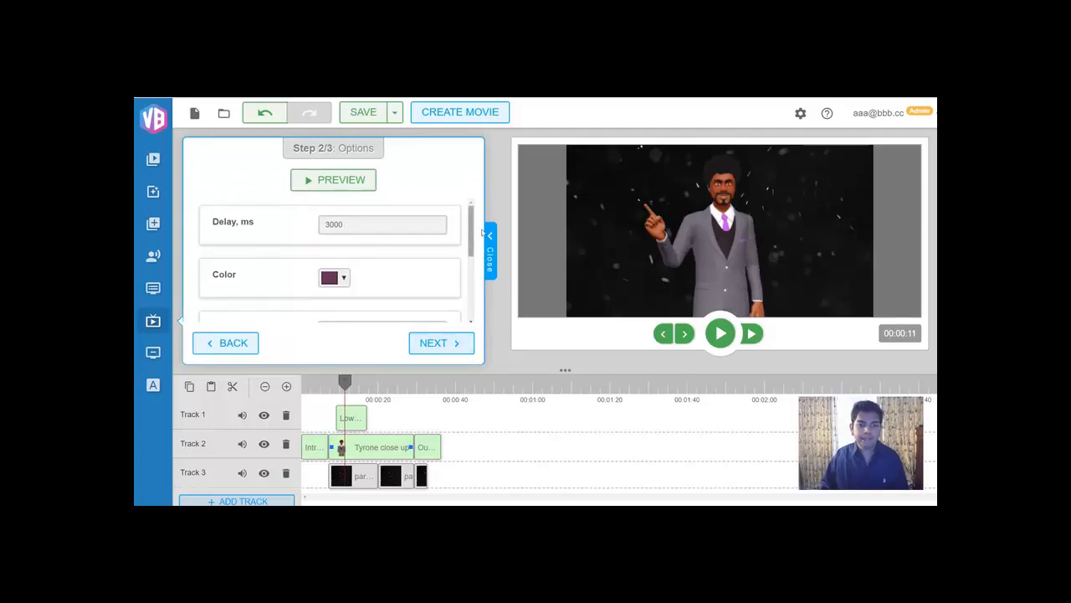
# - Review the delay, colour, header and subtitle options of Intro 2 and preview the animation
pyautogui.scroll(-3, 401, 235)
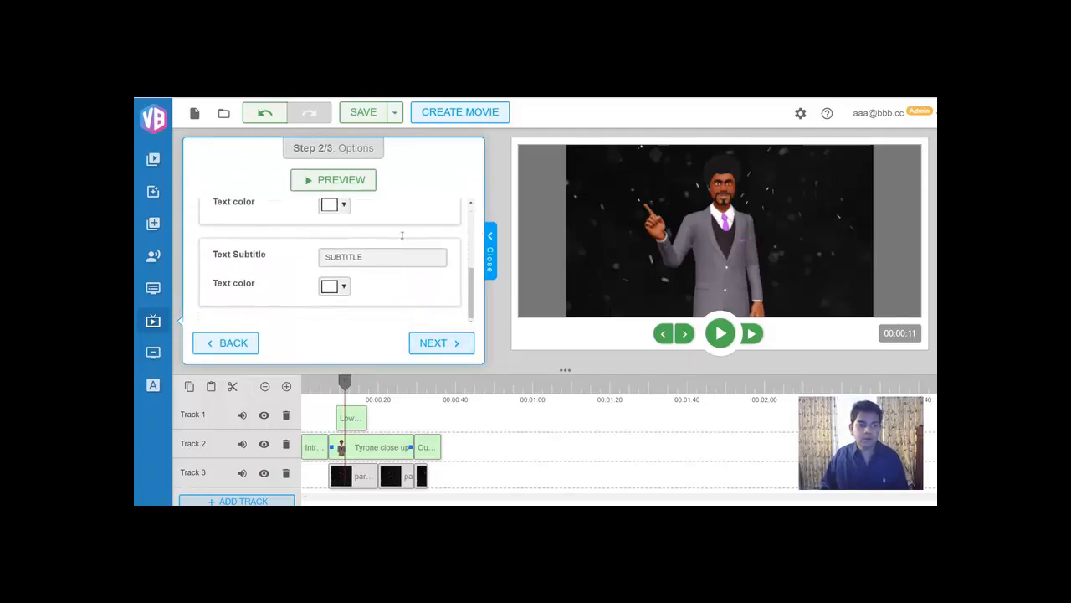
pyautogui.scroll(3, 418, 256)
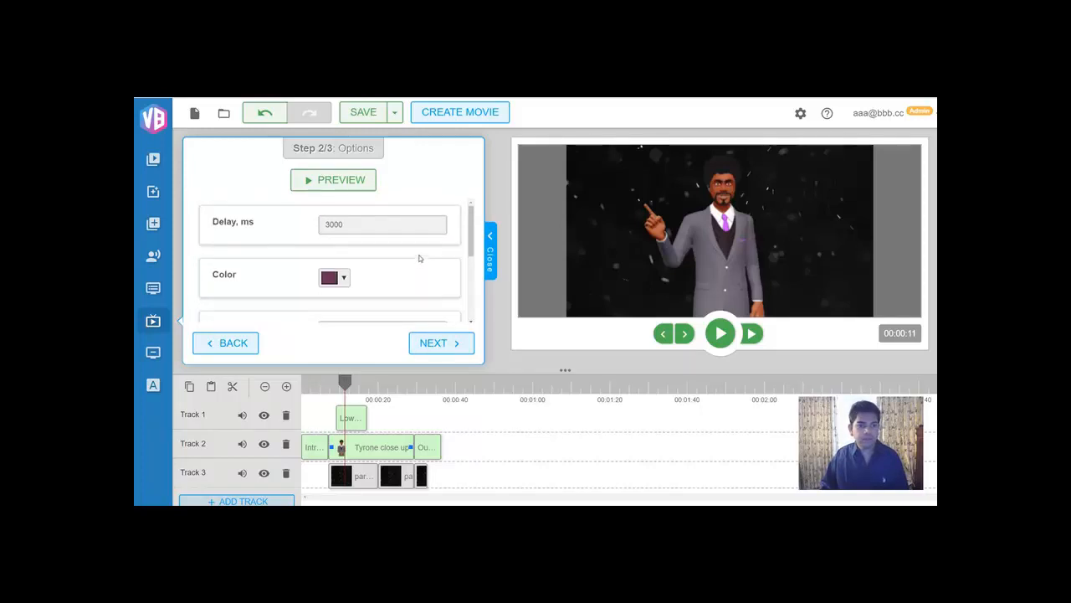
pyautogui.scroll(-3, 419, 255)
pyautogui.scroll(1, 420, 254)
pyautogui.click(323, 184)
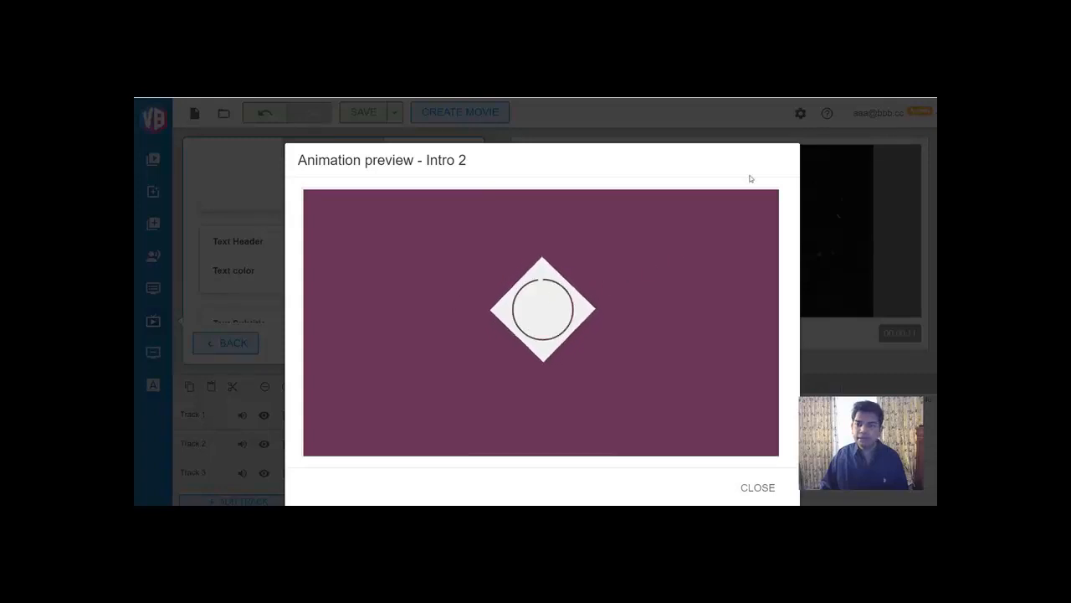
pyautogui.click(754, 492)
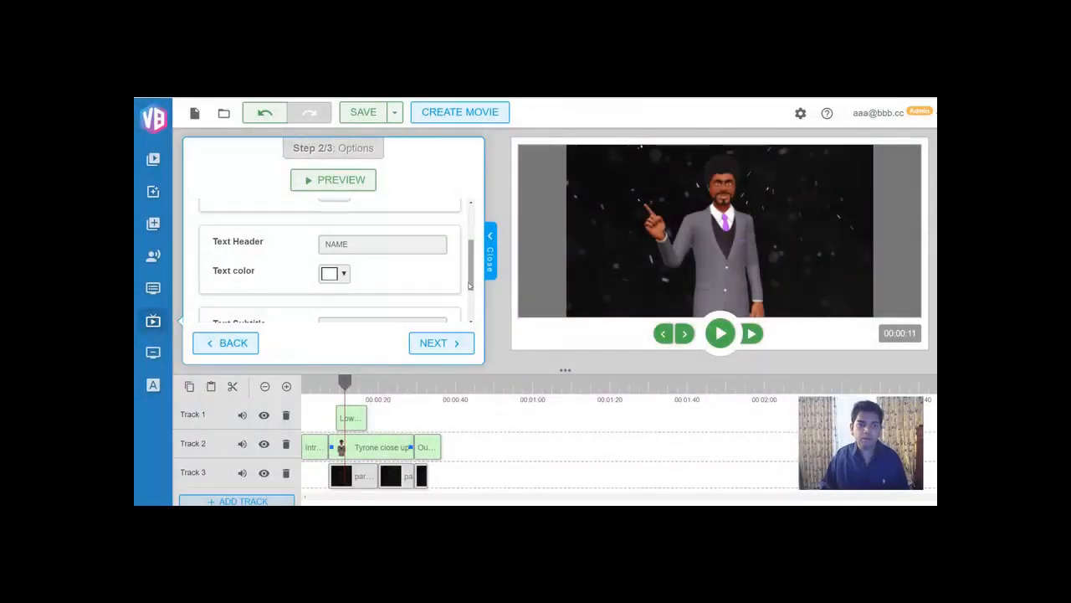
# - Generate Intro 2 with its default options and place it on Track 2 after the outro clip, at about 52 seconds
pyautogui.click(438, 342)
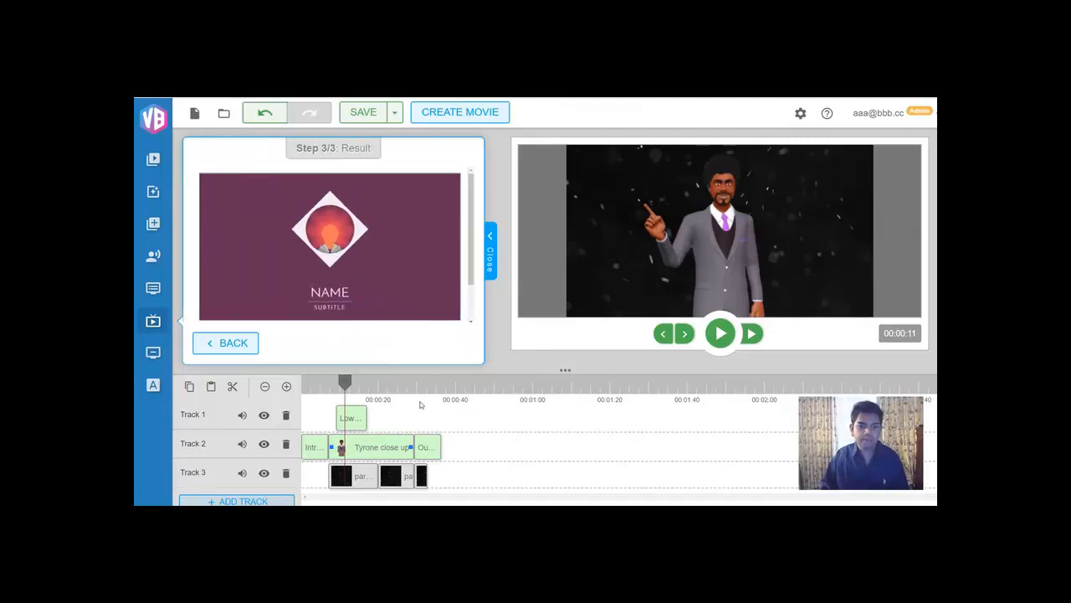
pyautogui.moveTo(364, 237); pyautogui.dragTo(554, 454)
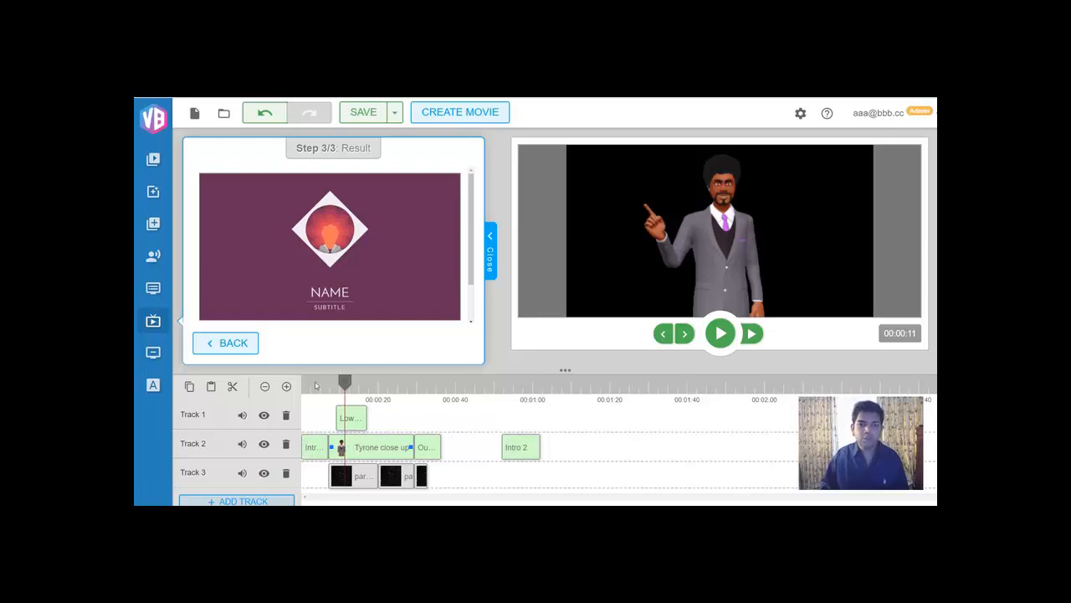
pyautogui.click(243, 350)
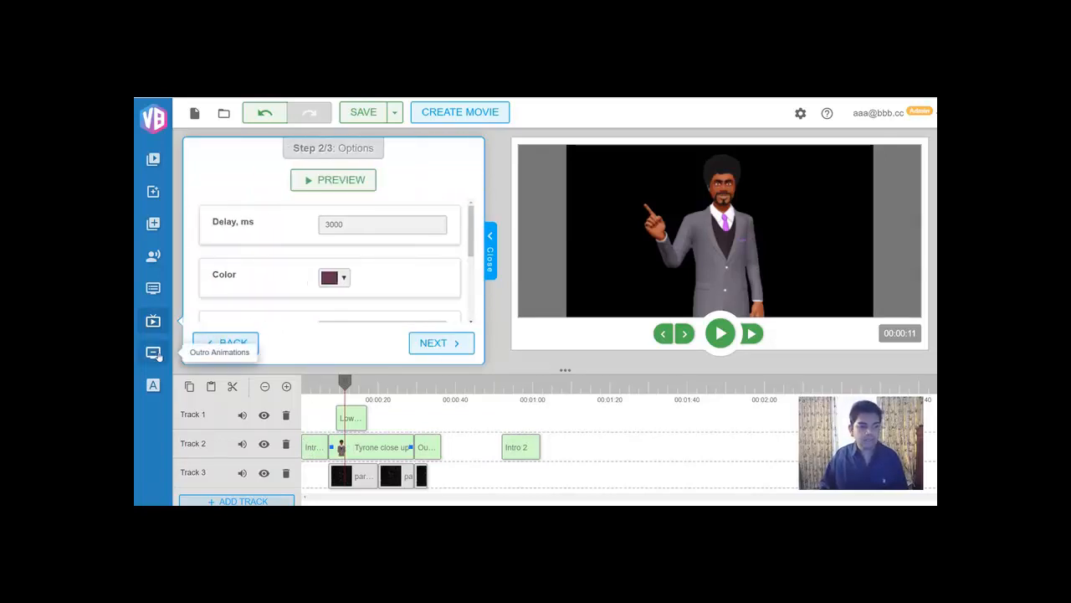
# - Choose the Outro 1 animation with its default options and preview it
pyautogui.click(154, 353)
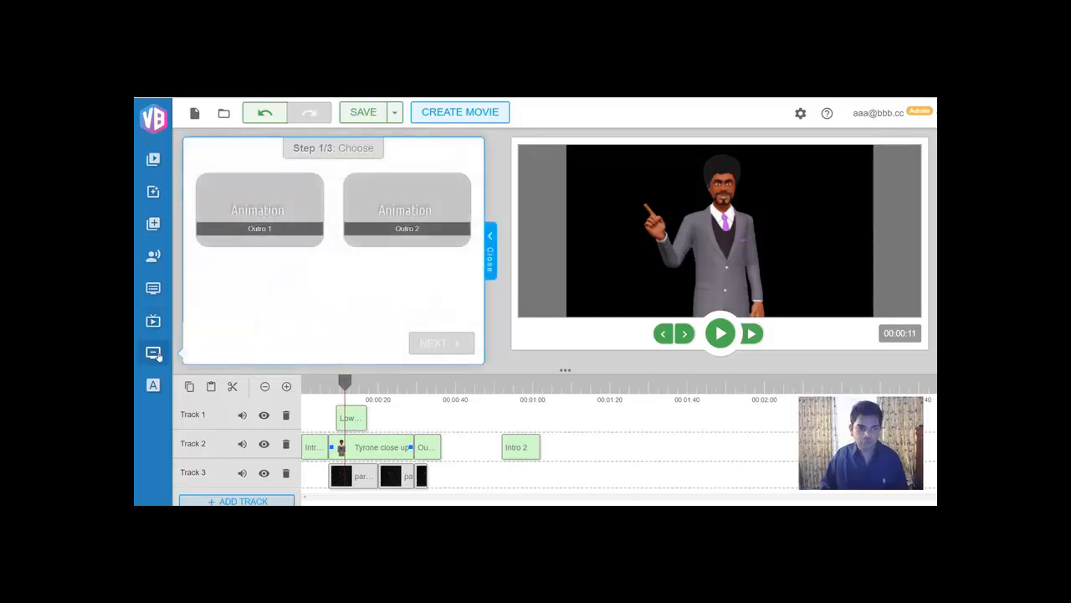
pyautogui.click(273, 227)
pyautogui.click(453, 343)
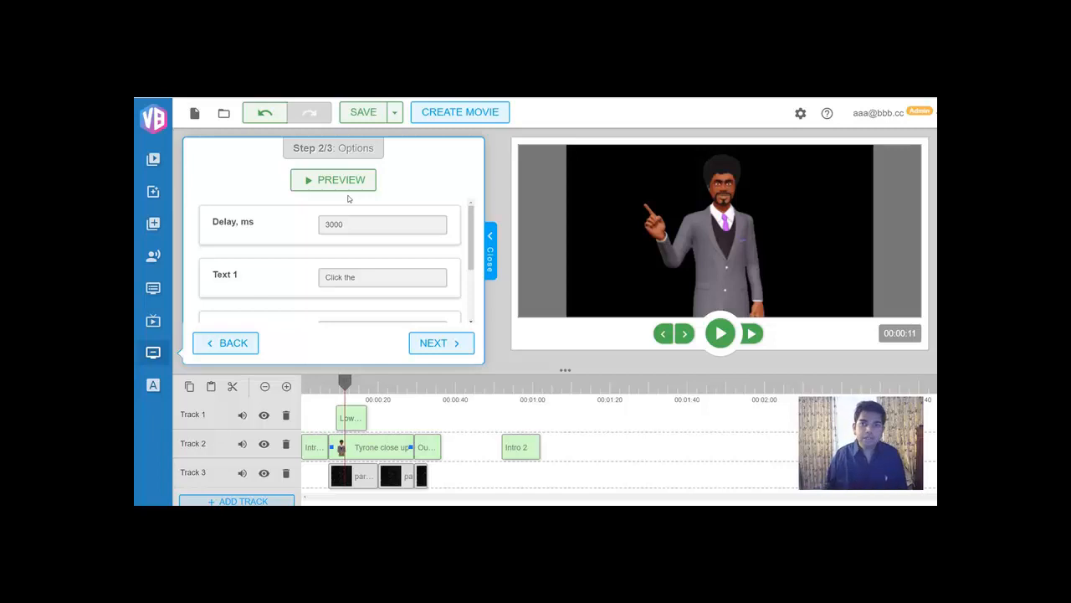
pyautogui.click(351, 186)
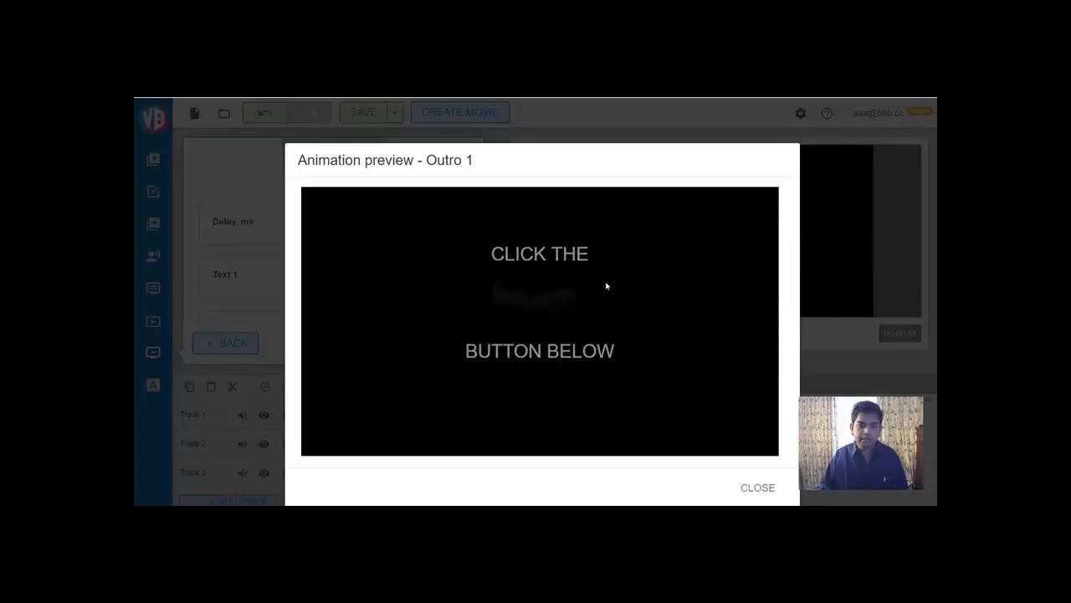
pyautogui.click(758, 488)
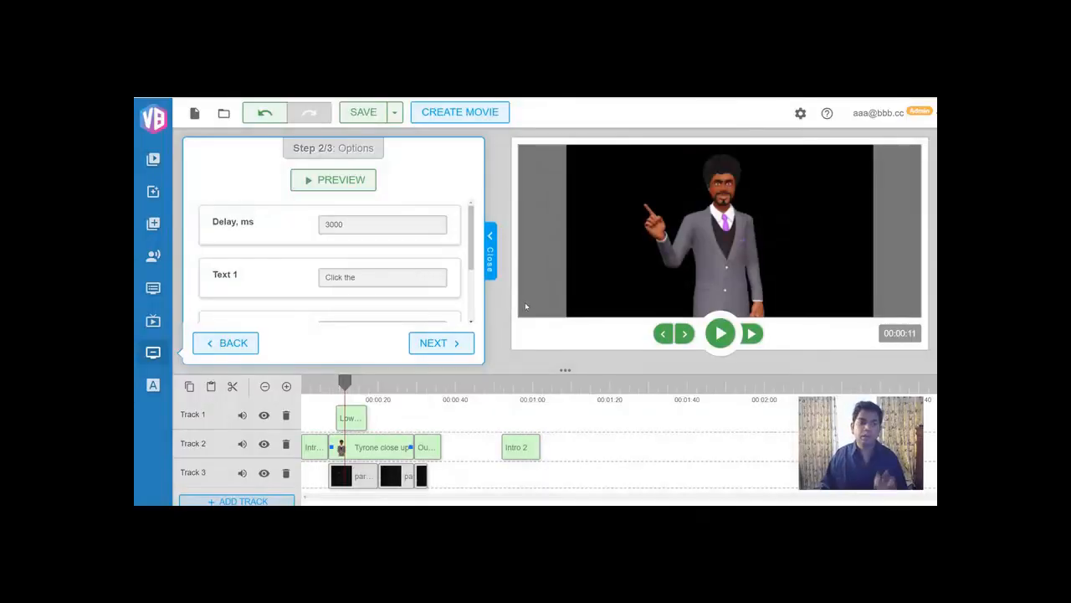
# - Choose the standard avatar Jenna and review the audio sources available for its speech
pyautogui.click(154, 257)
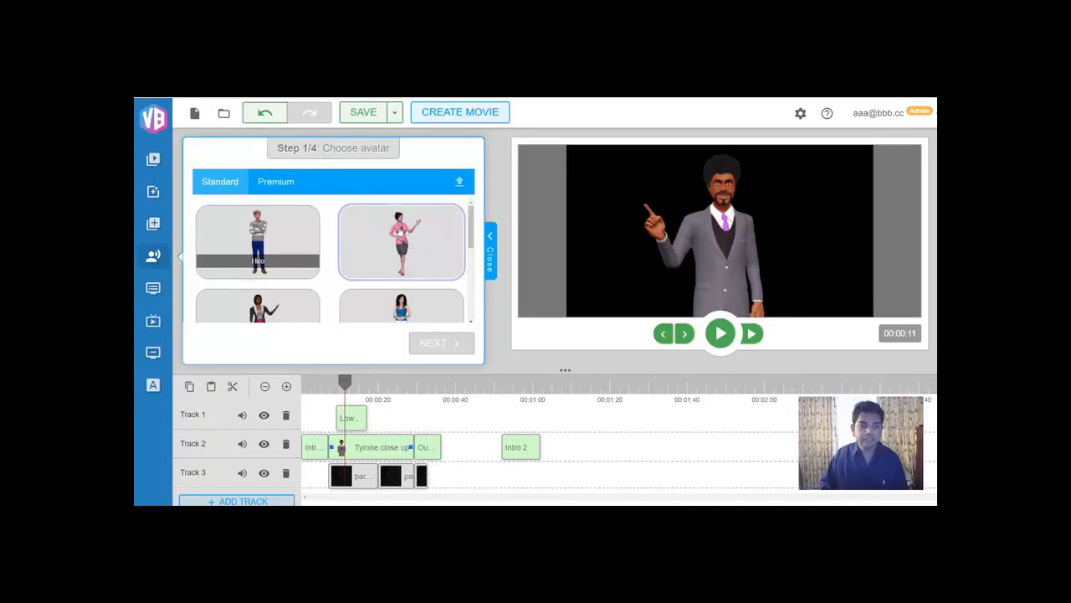
pyautogui.click(413, 241)
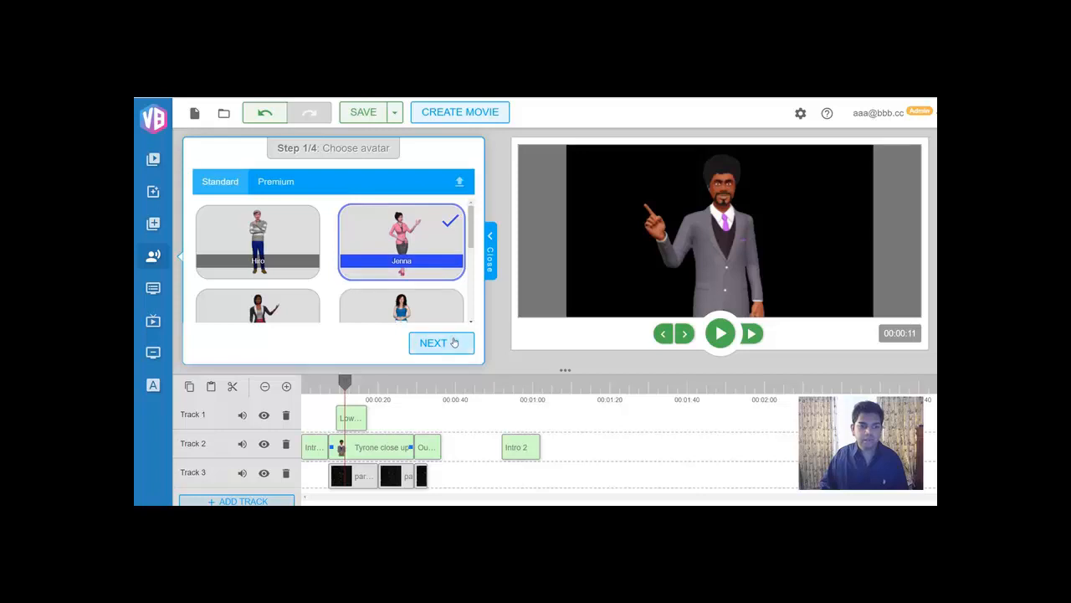
pyautogui.click(455, 343)
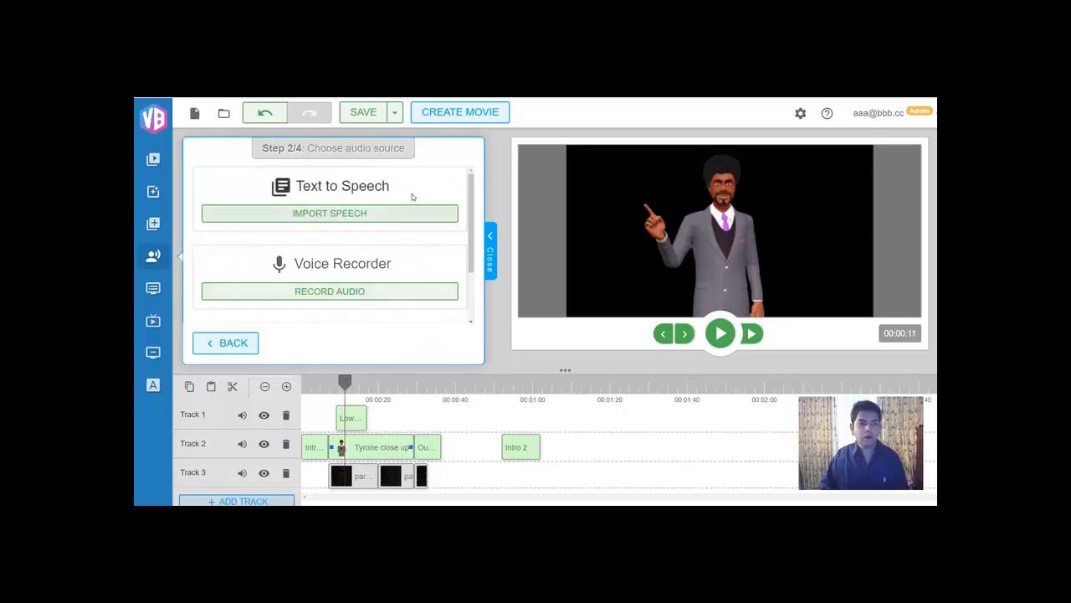
pyautogui.scroll(-1, 410, 198)
pyautogui.scroll(1, 411, 235)
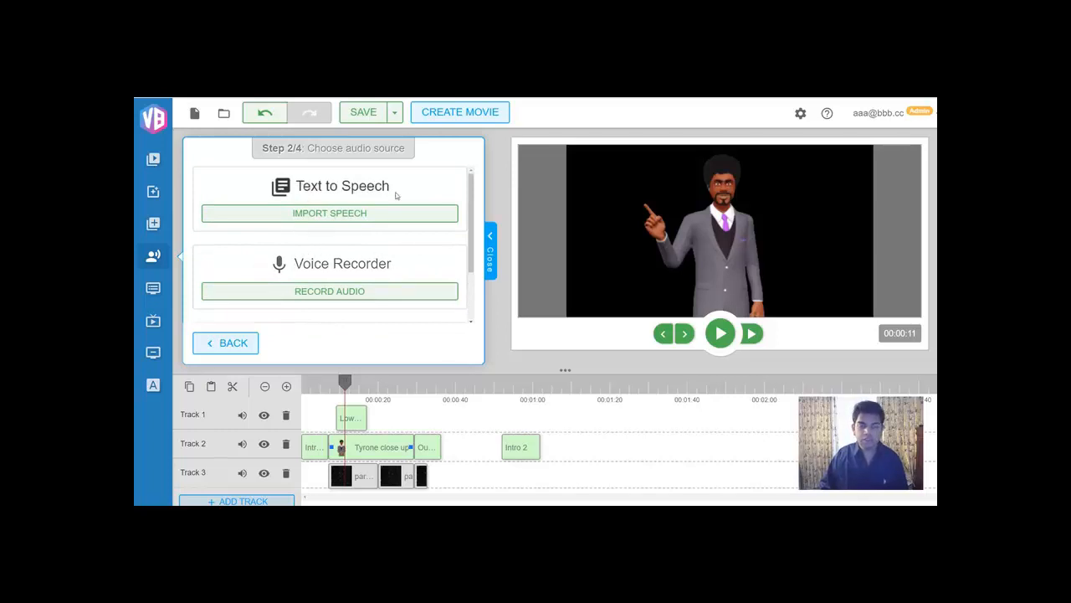
pyautogui.scroll(-2, 396, 195)
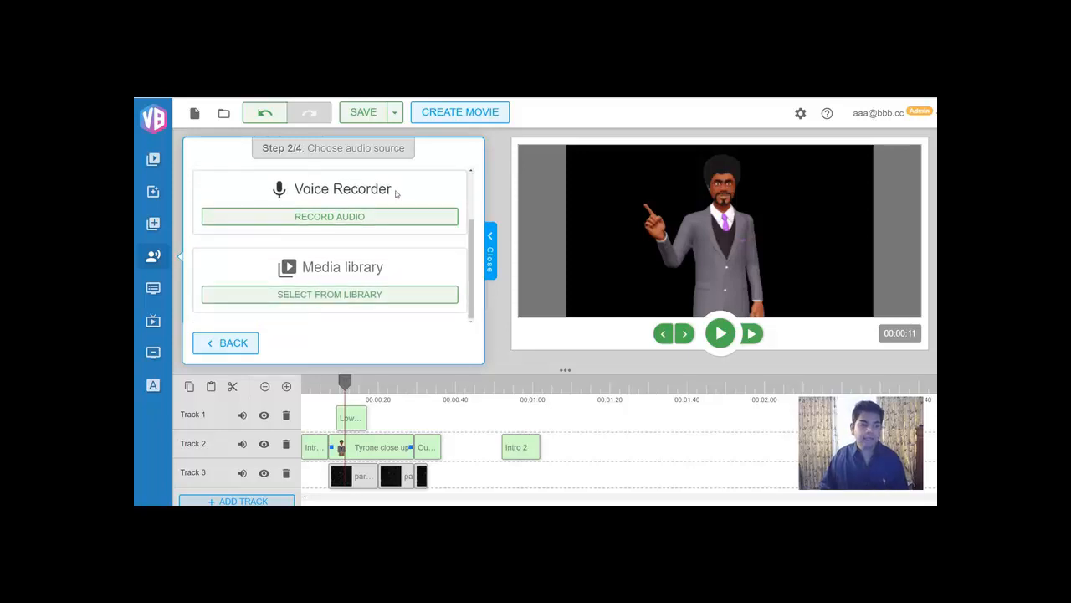
pyautogui.moveTo(303, 267); pyautogui.dragTo(394, 266)
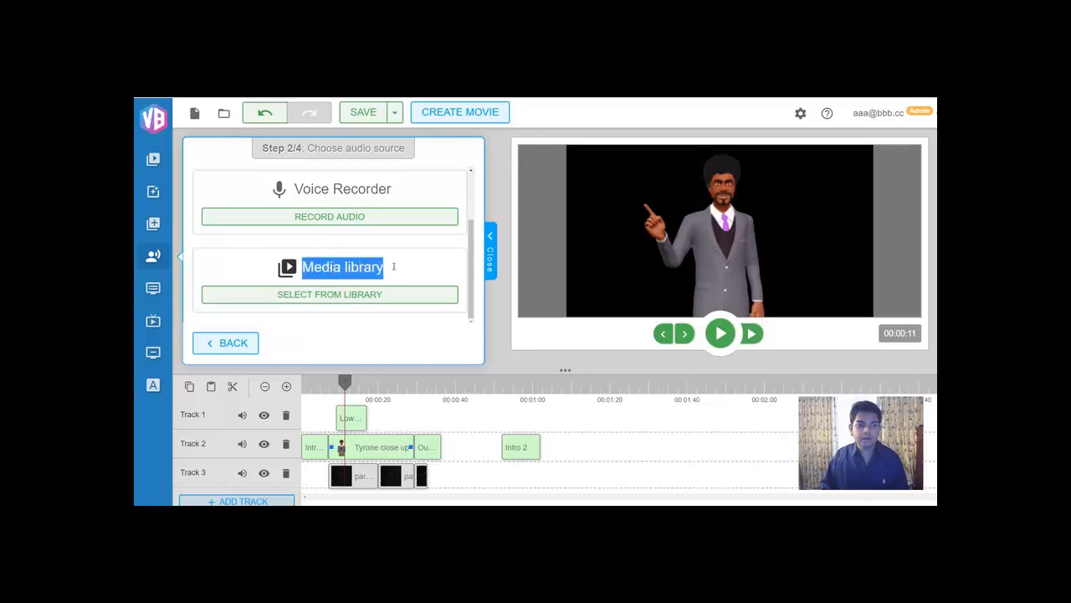
pyautogui.click(394, 273)
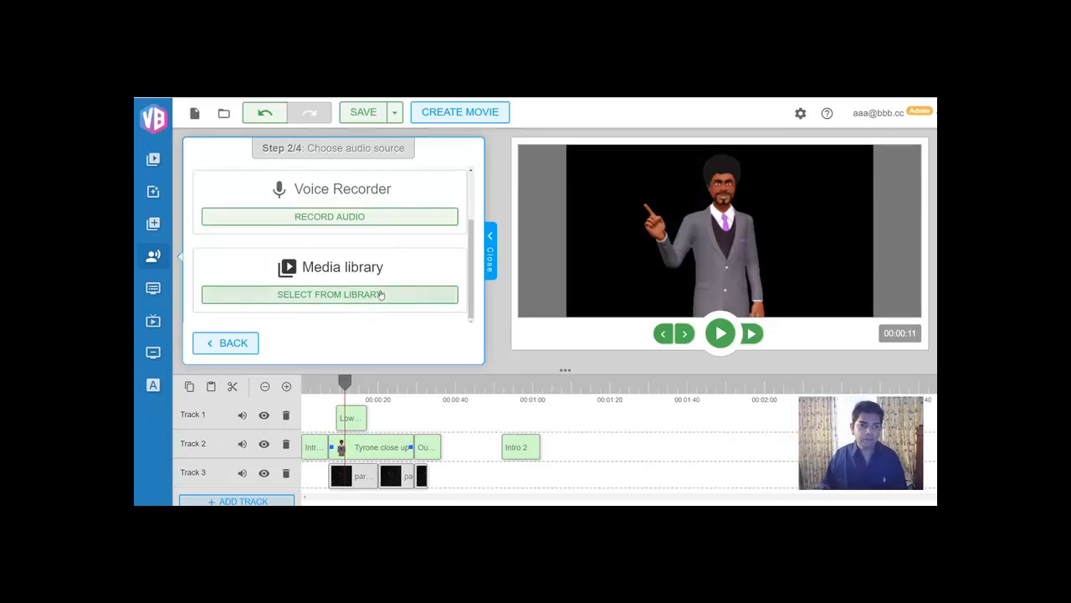
pyautogui.scroll(2, 390, 278)
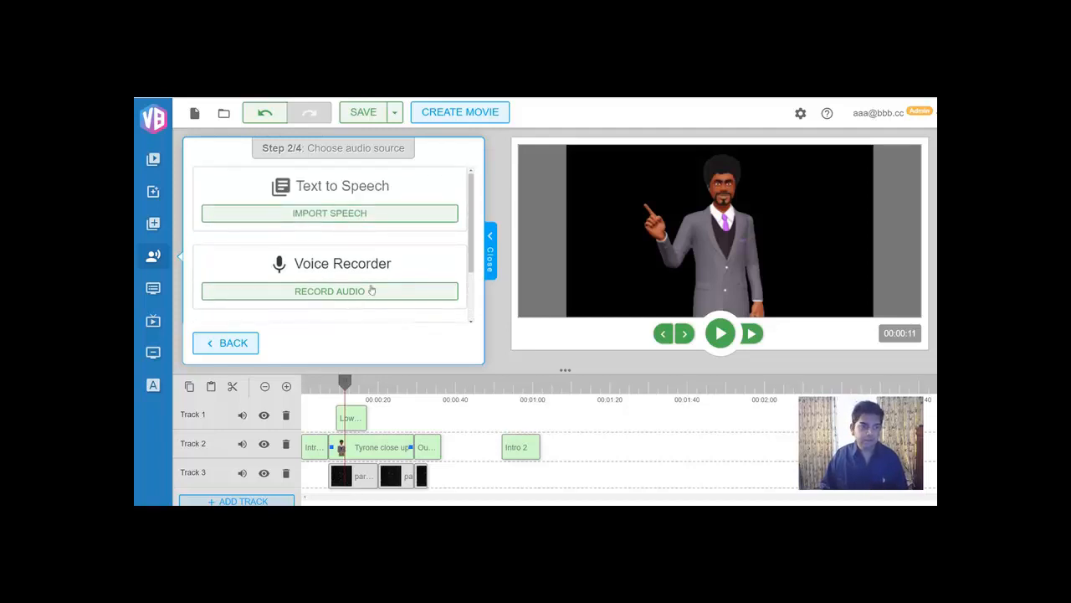
# - Inspect the voice recorder for the avatar's speech and return to the audio source choice
pyautogui.click(346, 293)
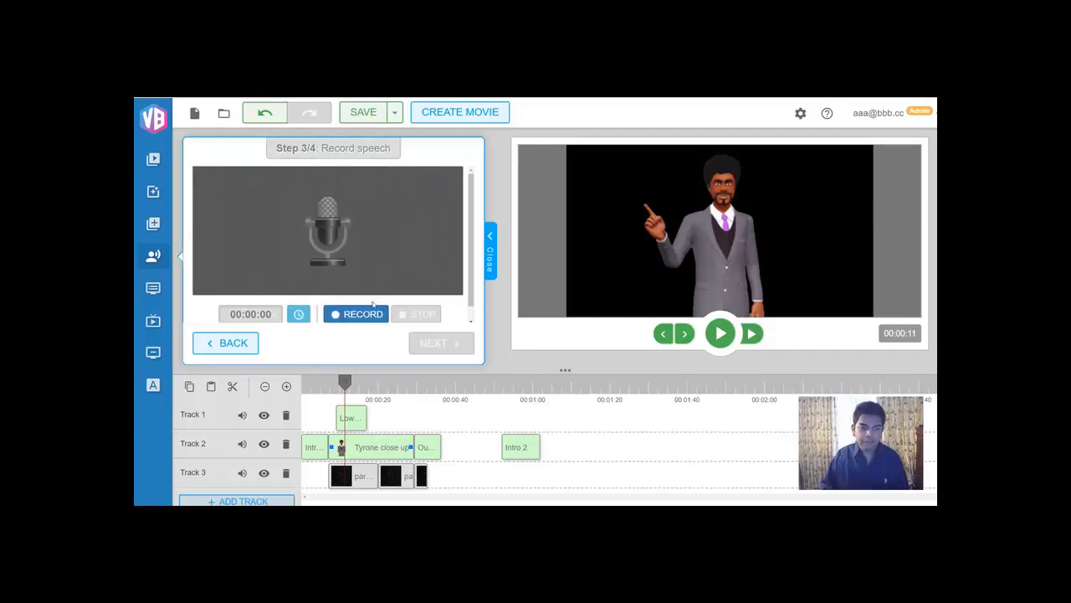
pyautogui.scroll(-1, 380, 229)
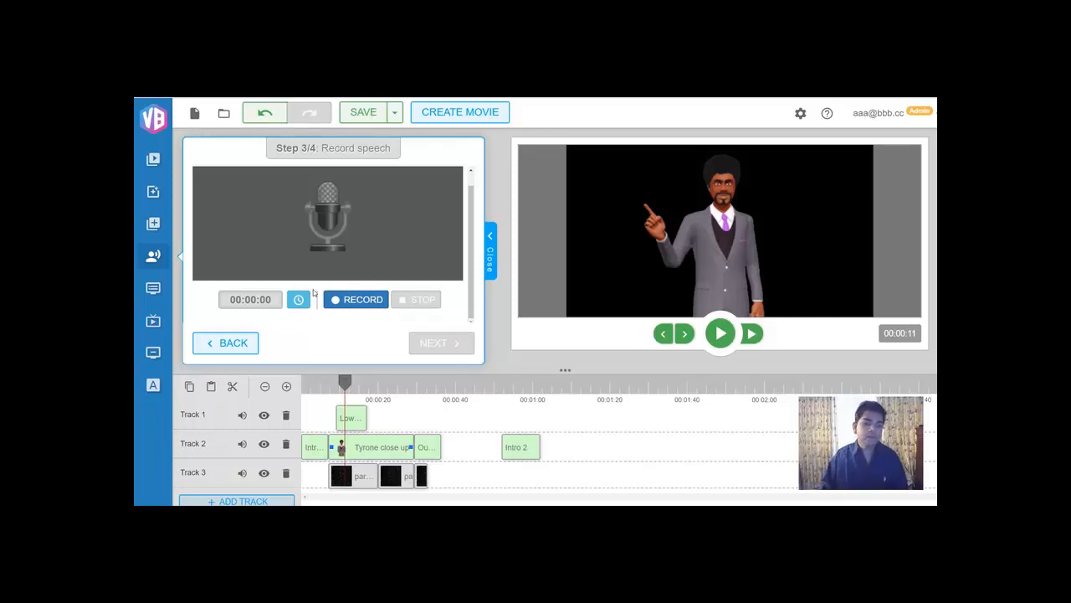
pyautogui.click(199, 346)
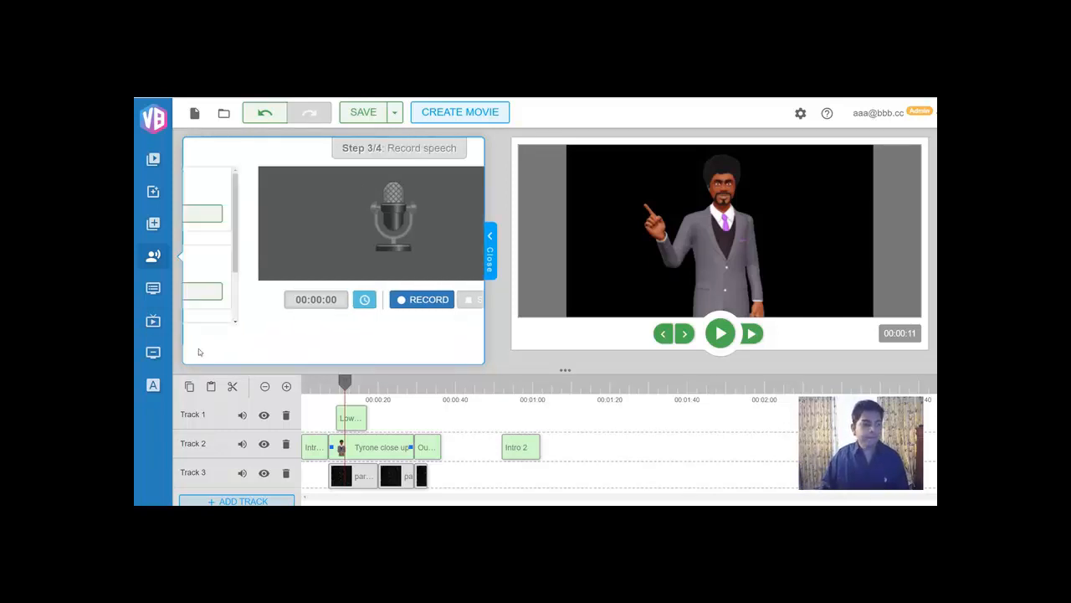
# - Browse the available text animations, such as Squiggly Text and Smoky Text
pyautogui.click(154, 391)
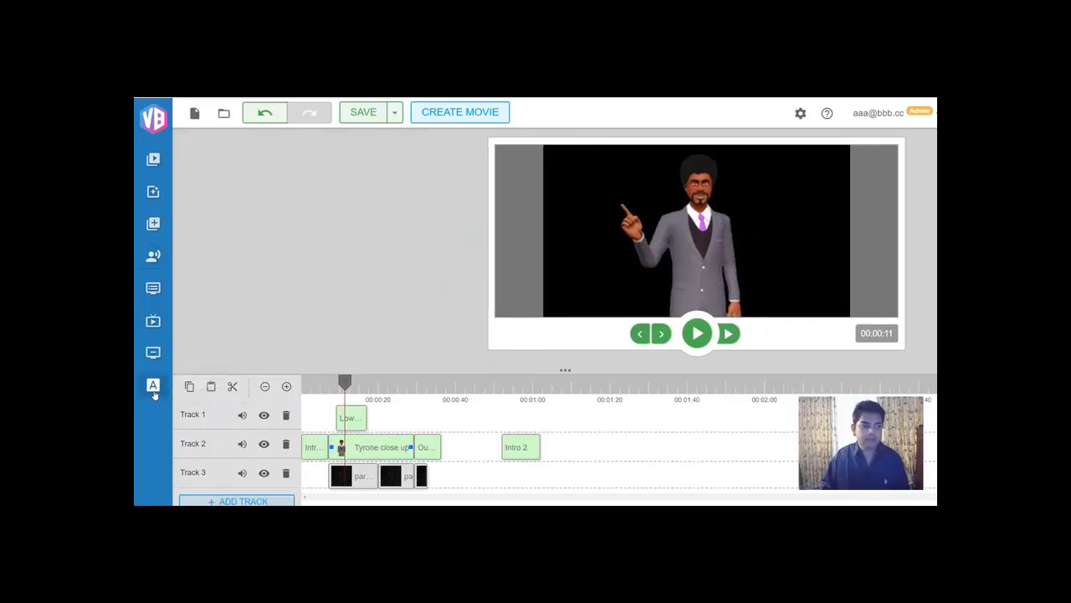
pyautogui.click(154, 391)
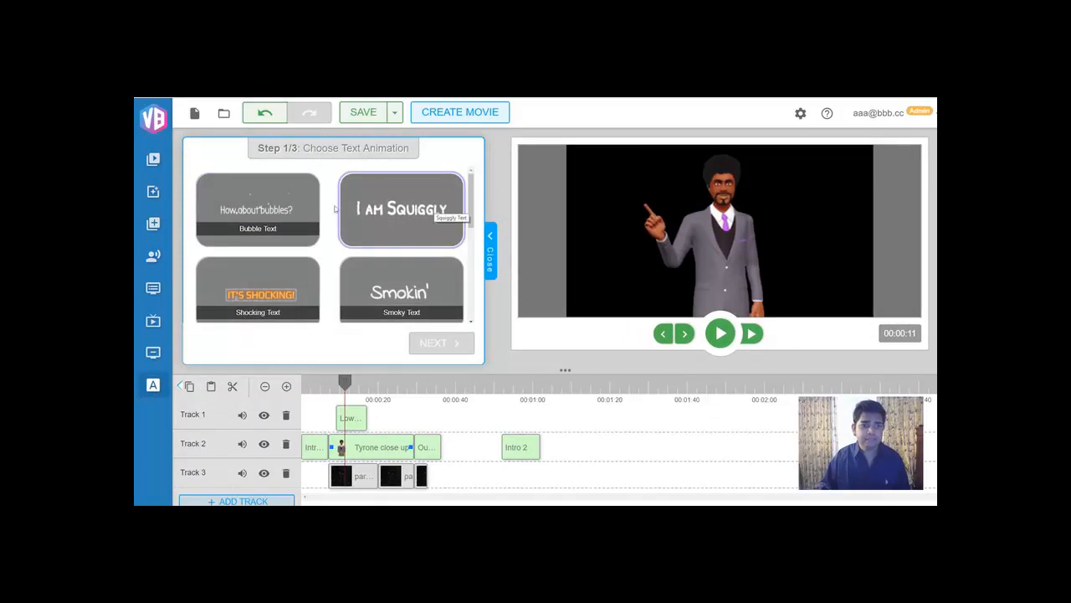
pyautogui.scroll(-1, 285, 233)
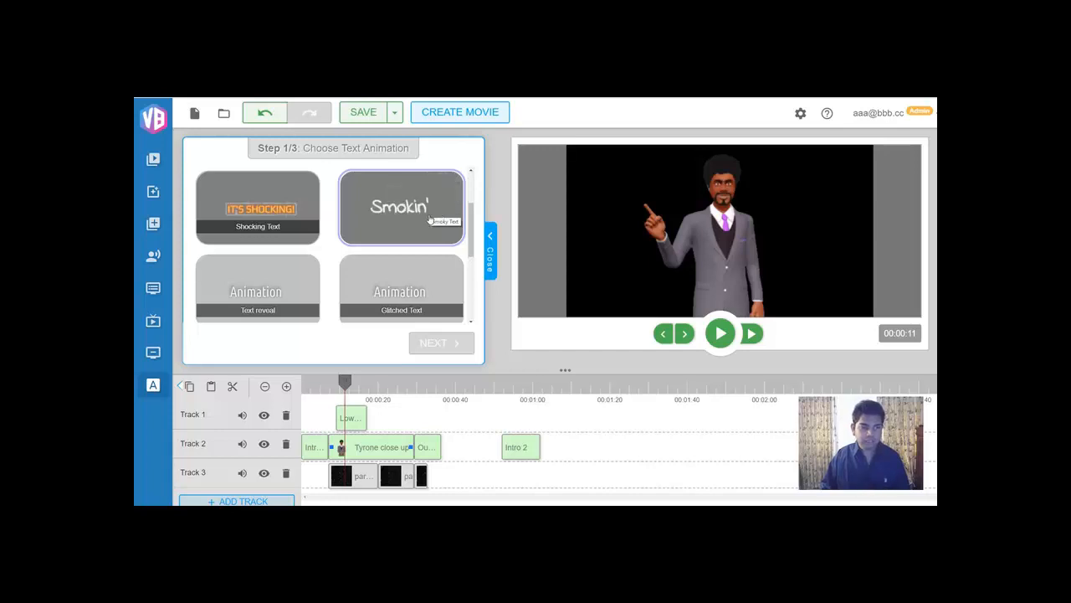
pyautogui.scroll(1, 409, 213)
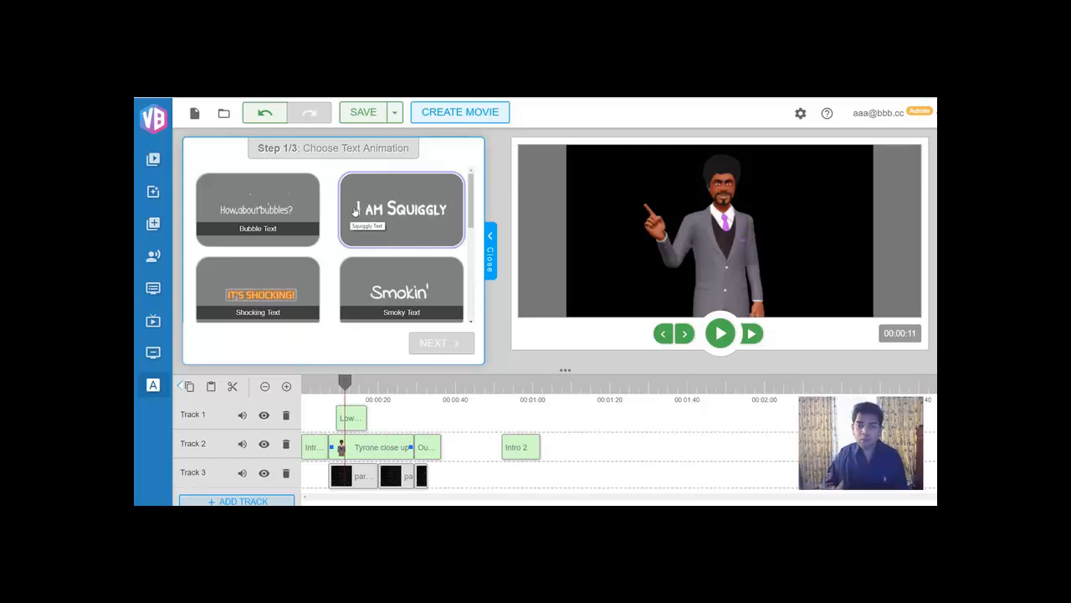
# - Show the My Media folders and add a fourth track to the timeline
pyautogui.click(159, 165)
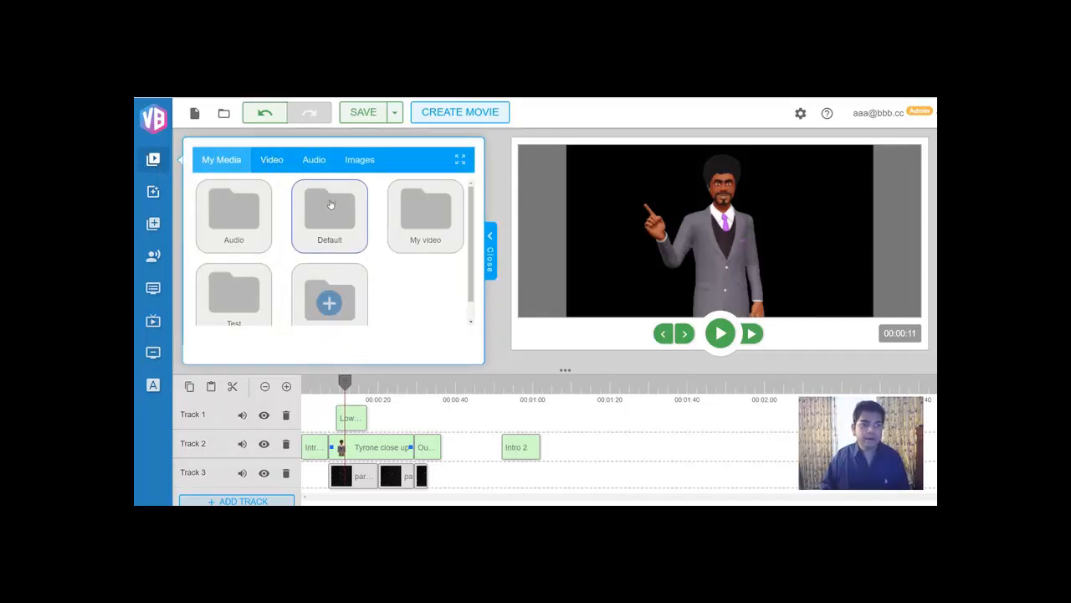
pyautogui.click(286, 387)
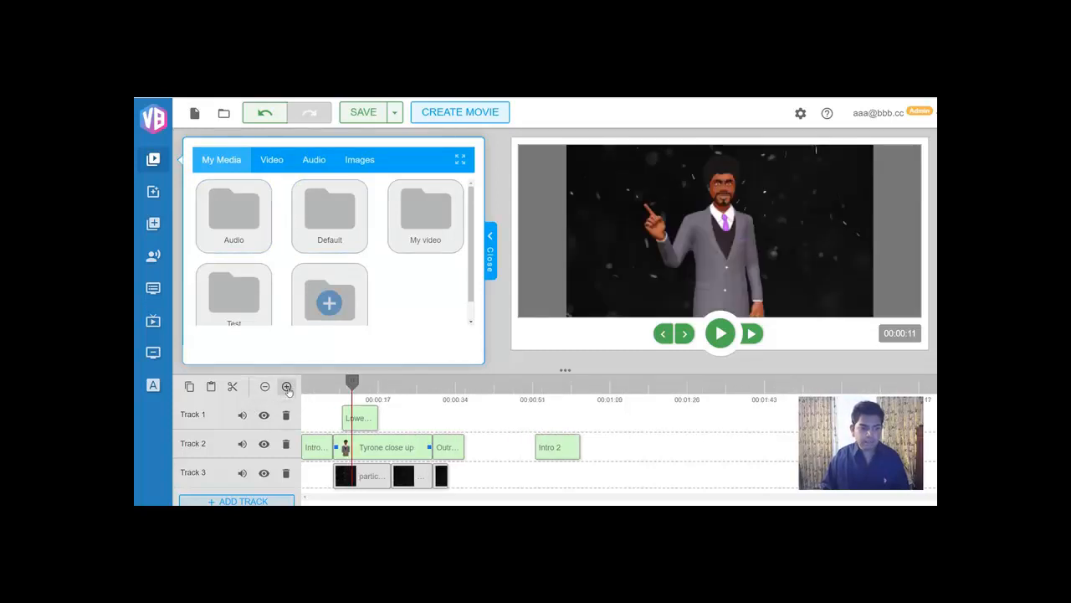
pyautogui.click(240, 501)
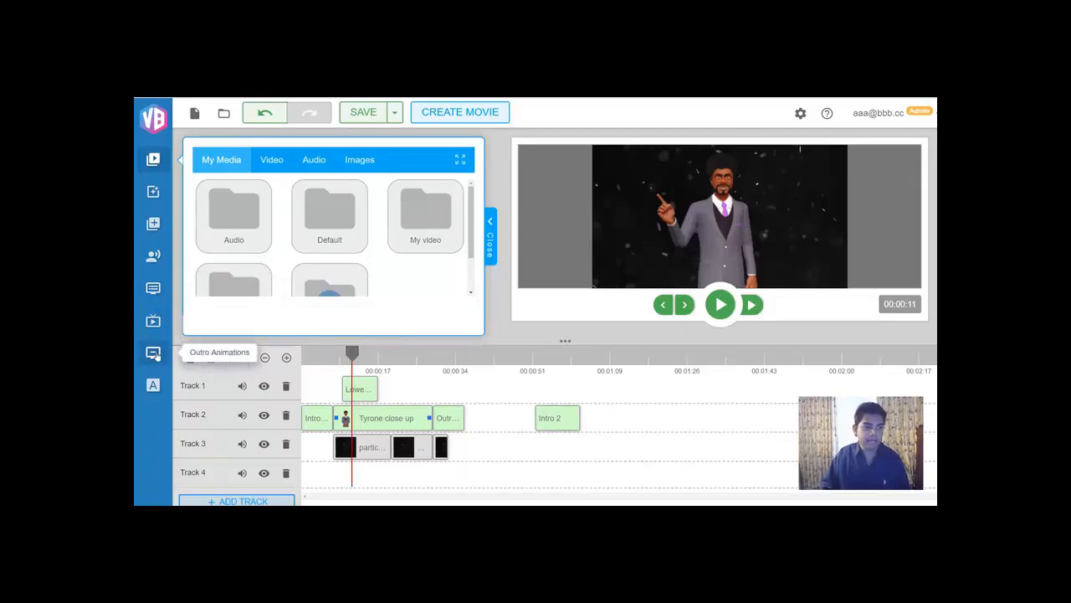
# - Browse the lower thirds animations and choose Lower Third Animation 1 for customization
pyautogui.click(158, 292)
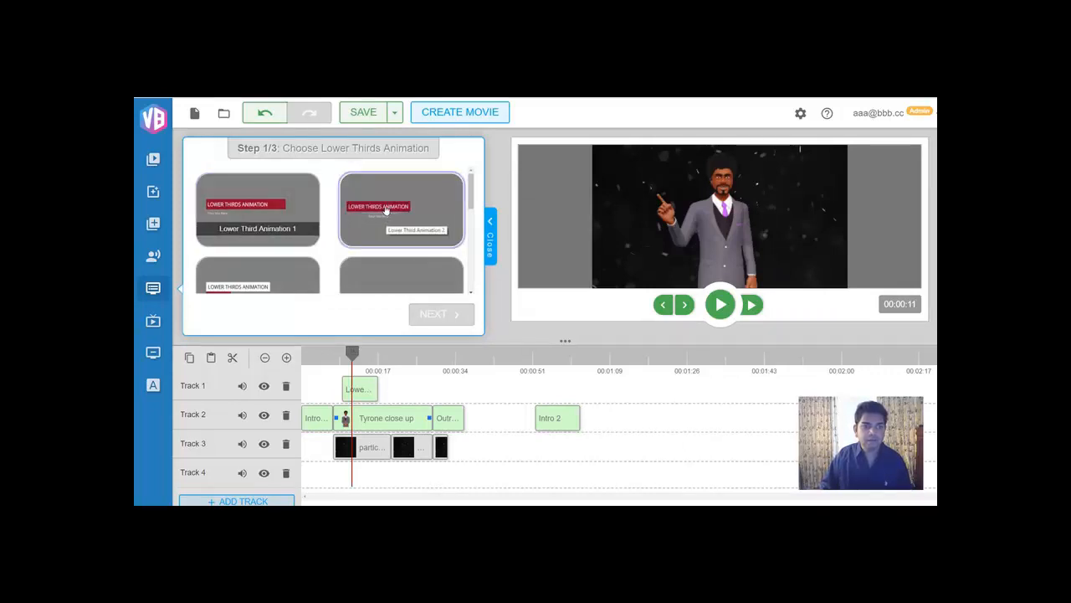
pyautogui.scroll(-1, 385, 210)
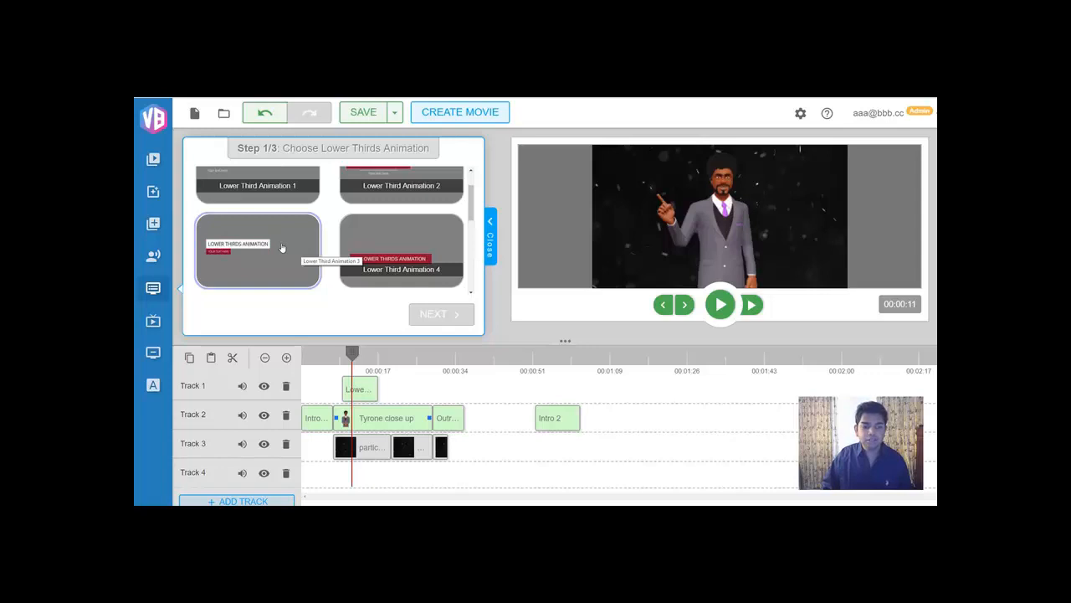
pyautogui.scroll(-2, 282, 248)
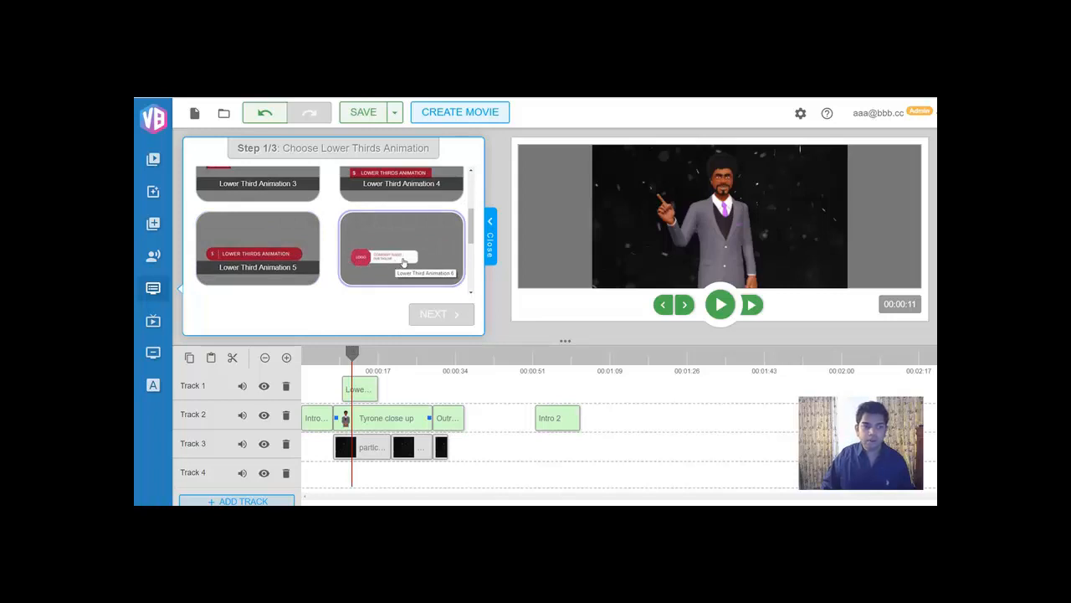
pyautogui.scroll(2, 360, 255)
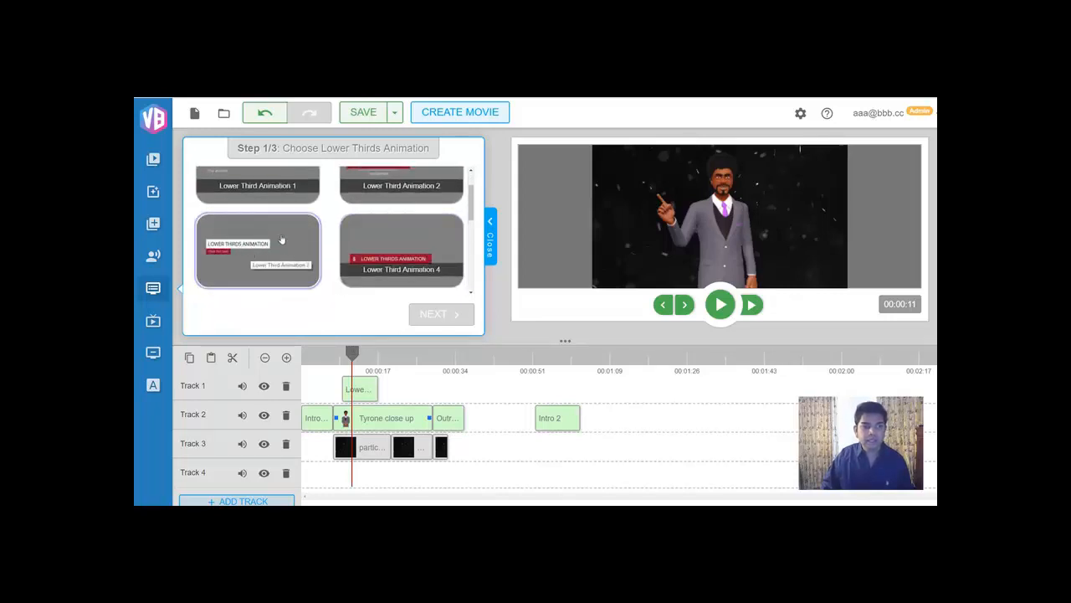
pyautogui.scroll(2, 256, 242)
pyautogui.click(255, 215)
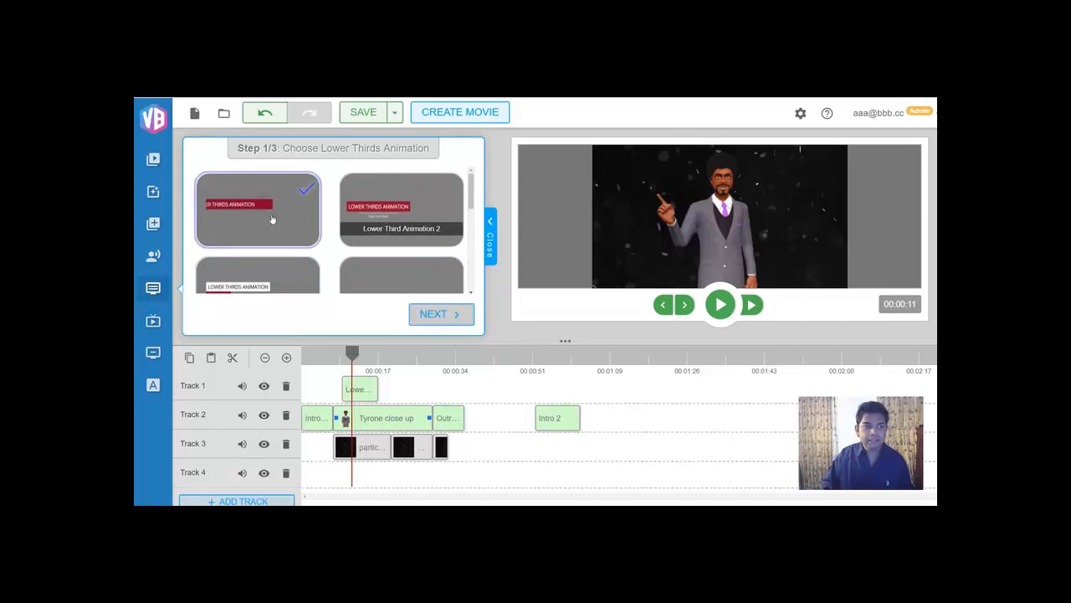
pyautogui.click(436, 316)
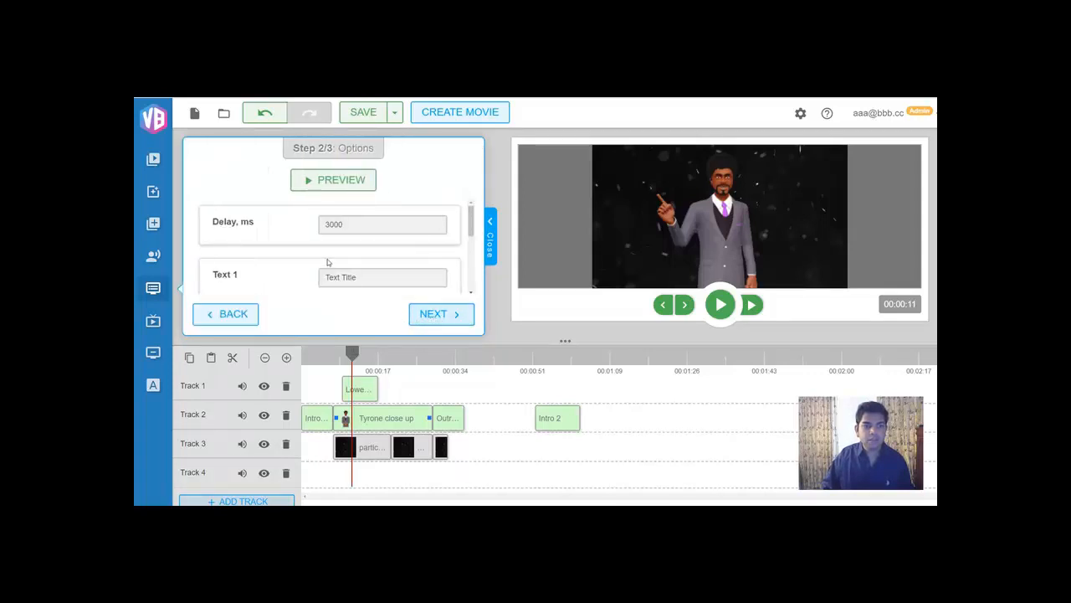
# - Review the lower third's options and set Text 1 to "Our New Features Include..."
pyautogui.scroll(-1, 463, 226)
pyautogui.scroll(-2, 463, 225)
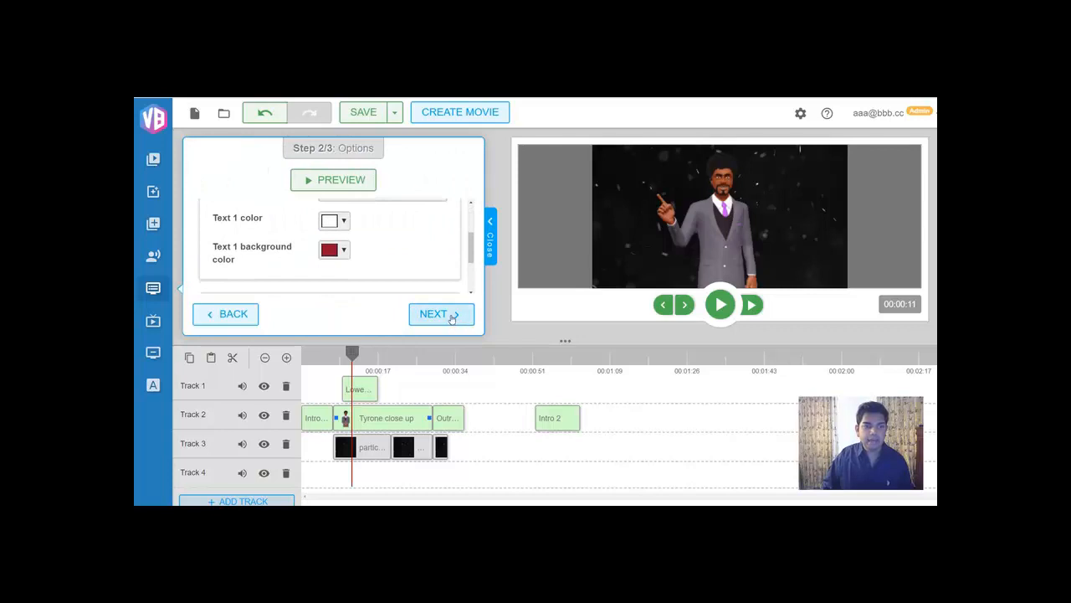
pyautogui.scroll(3, 411, 275)
pyautogui.tripleClick(348, 277)
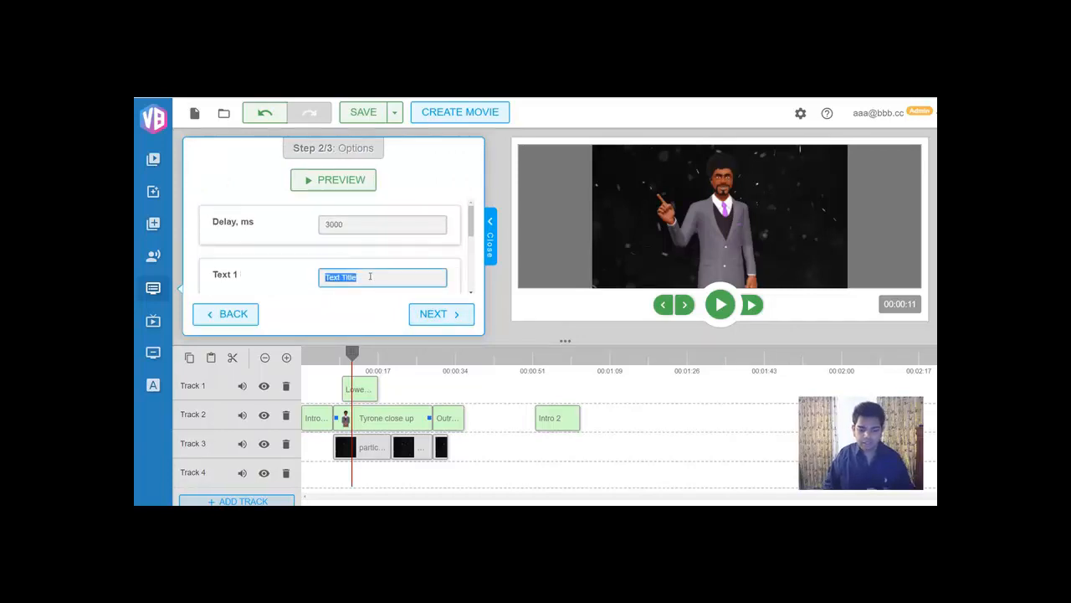
pyautogui.press('BackSpace')
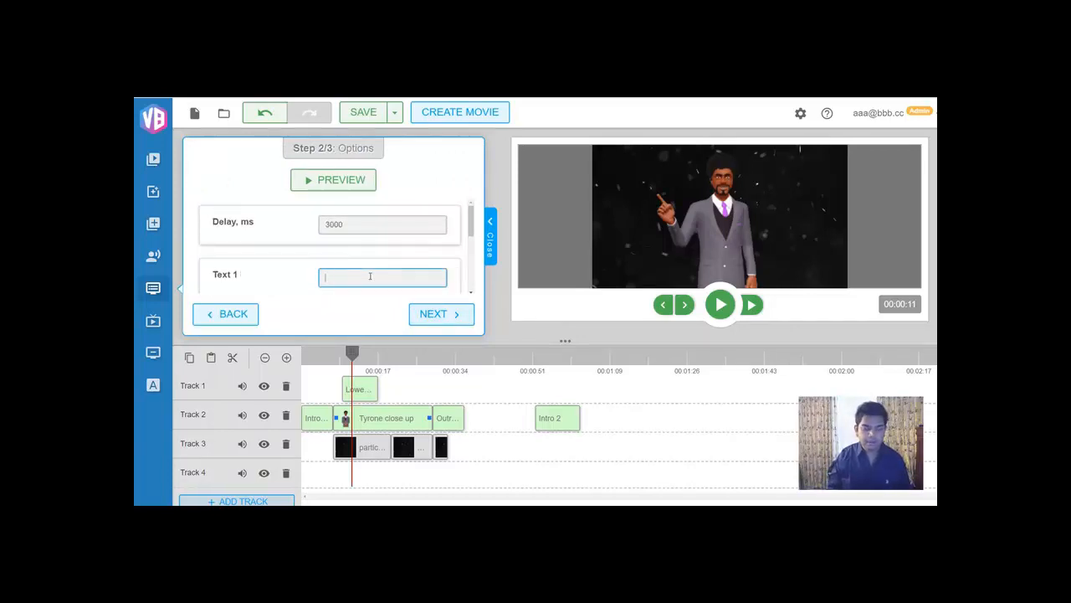
pyautogui.write('Our ')
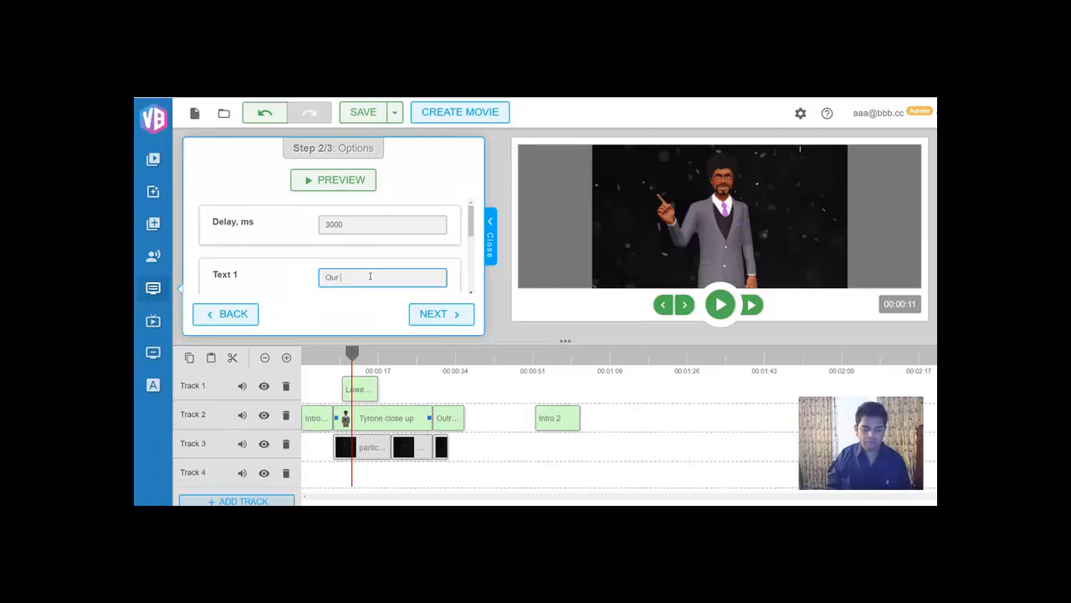
pyautogui.write('New Features Include')
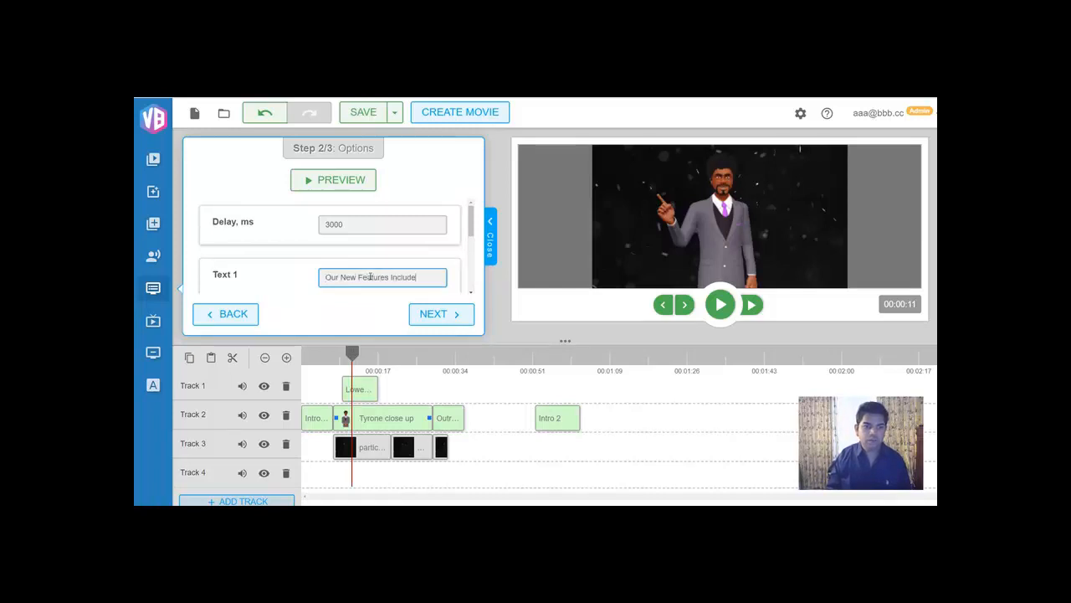
pyautogui.write('...')
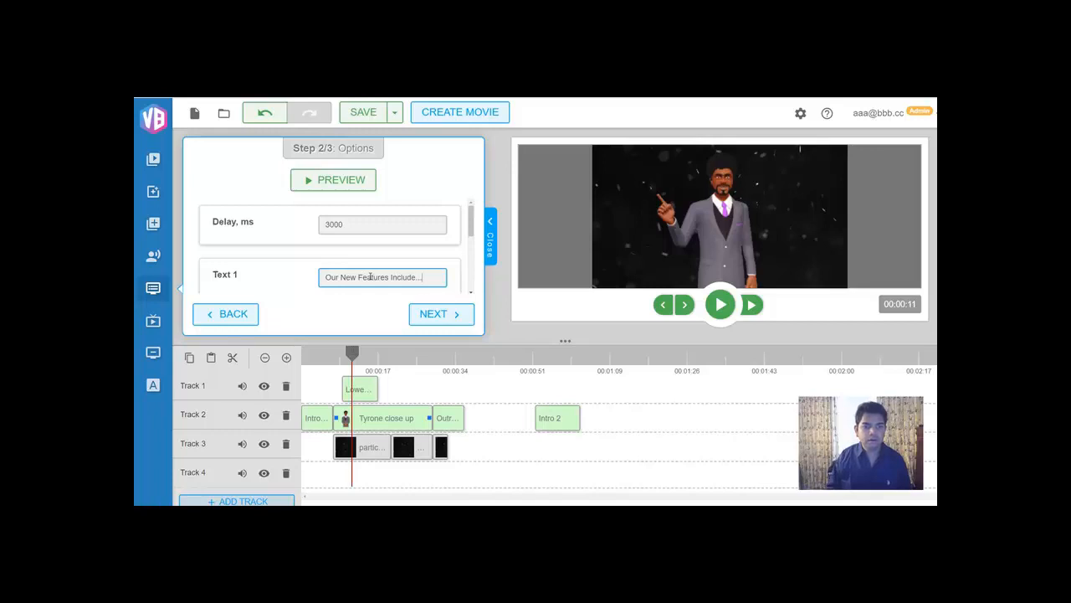
# - Review the lower third's result, return to its options and close the lower thirds wizard
pyautogui.click(454, 314)
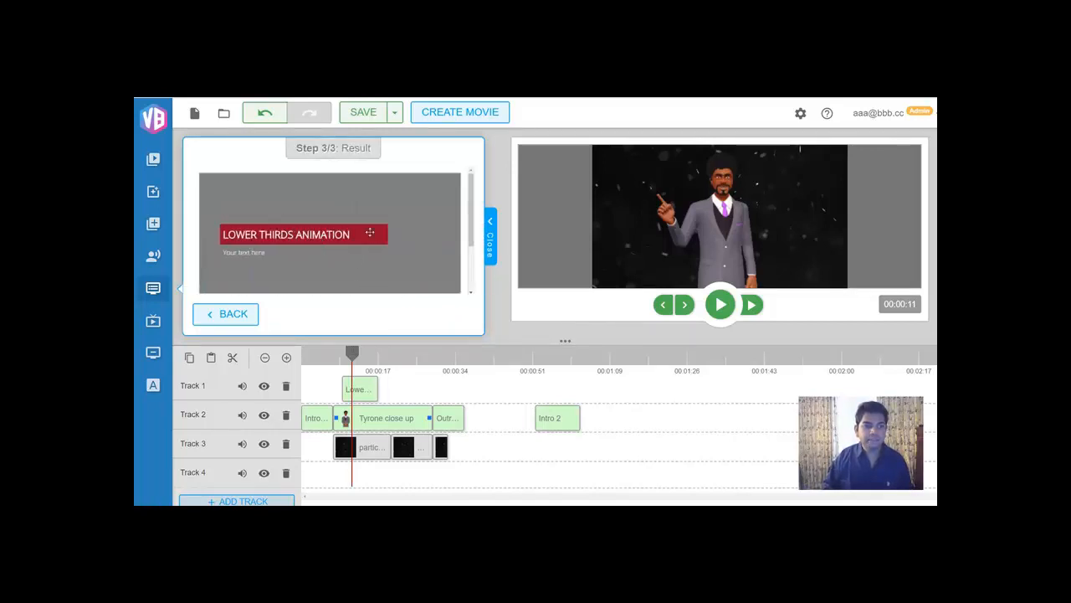
pyautogui.scroll(-2, 370, 232)
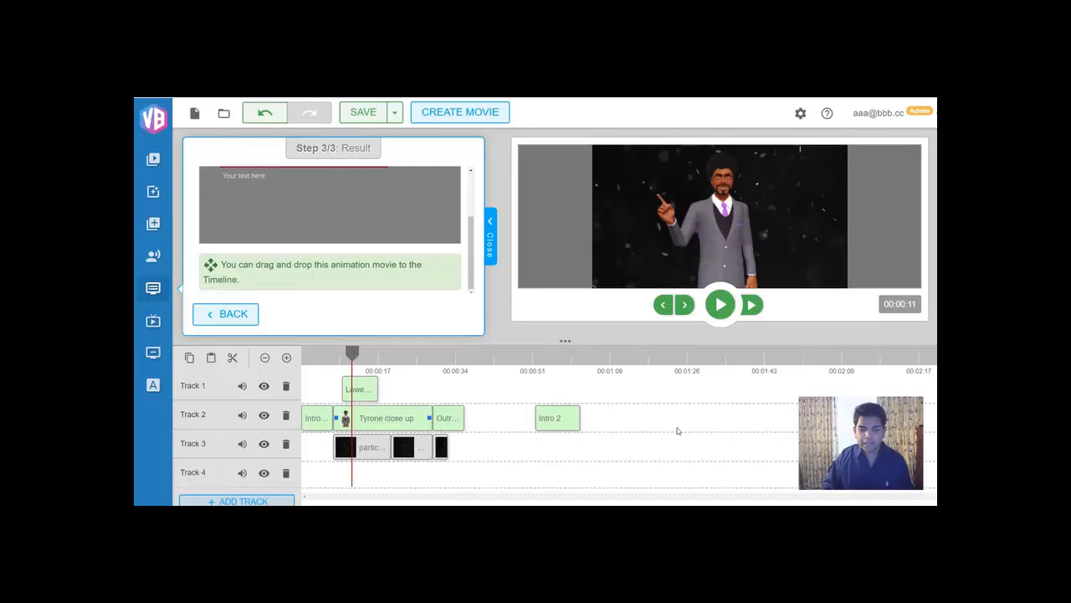
pyautogui.click(241, 317)
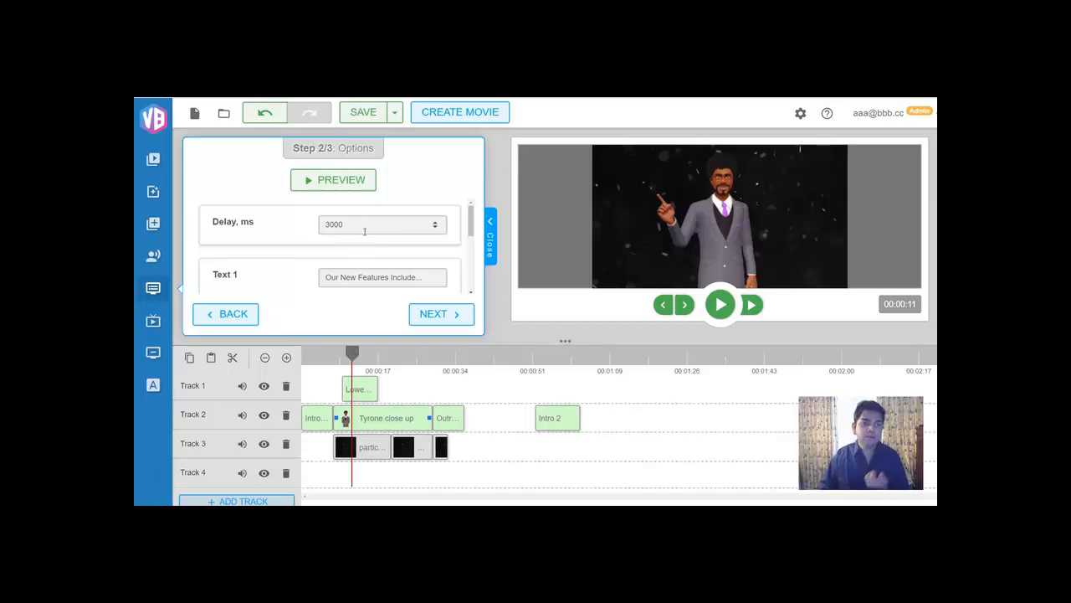
pyautogui.click(492, 239)
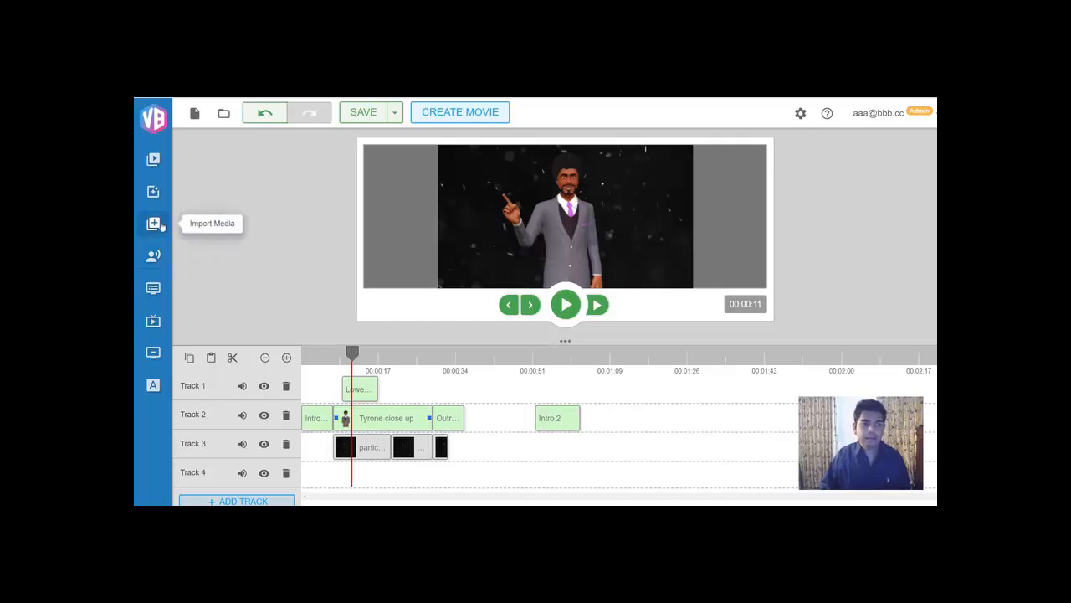
# - Review the available filters, including Zoom in, Titles, Fade in audio and Fade out audio, and close them
pyautogui.click(156, 193)
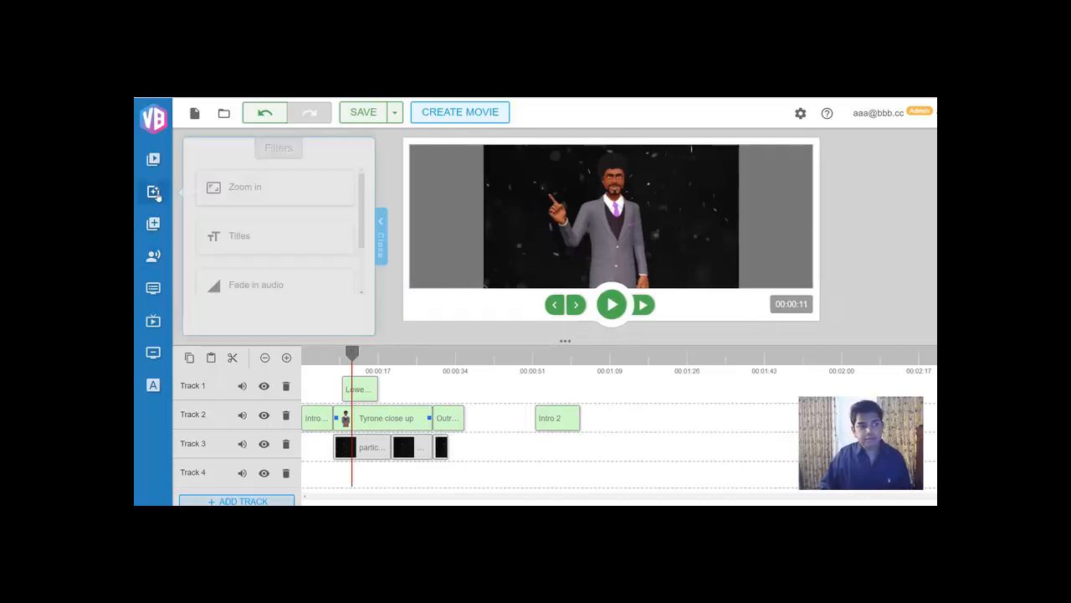
pyautogui.scroll(-1, 287, 219)
pyautogui.scroll(-1, 287, 220)
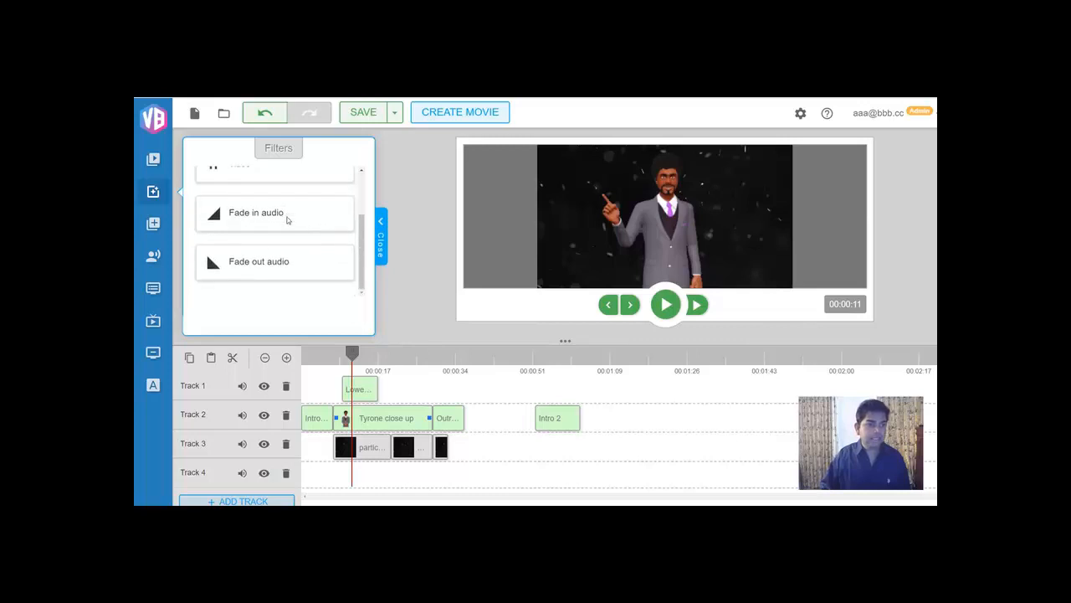
pyautogui.scroll(2, 287, 217)
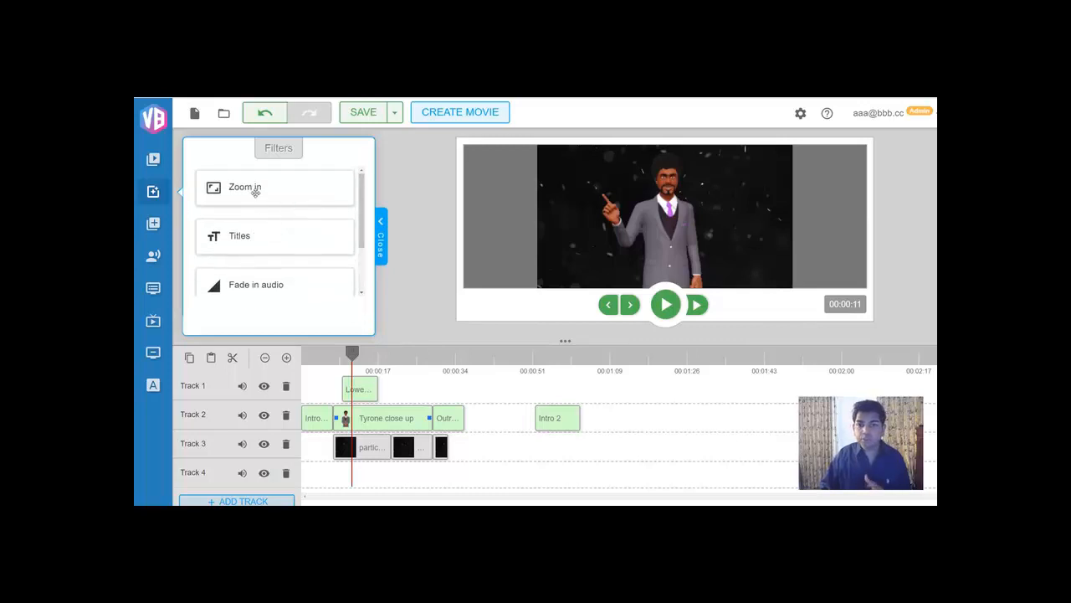
pyautogui.scroll(-2, 318, 287)
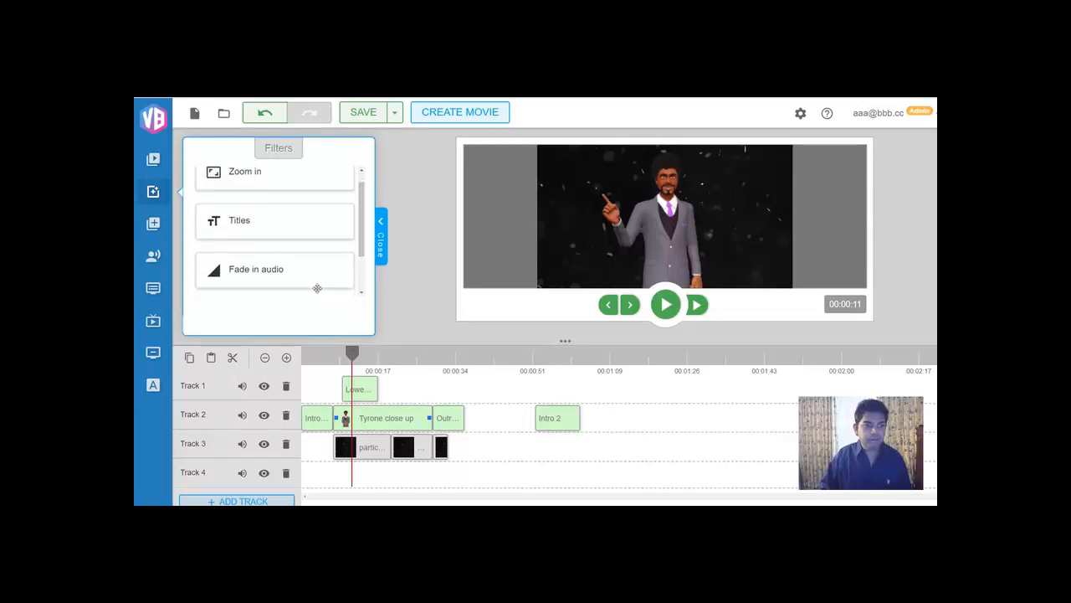
pyautogui.scroll(2, 294, 289)
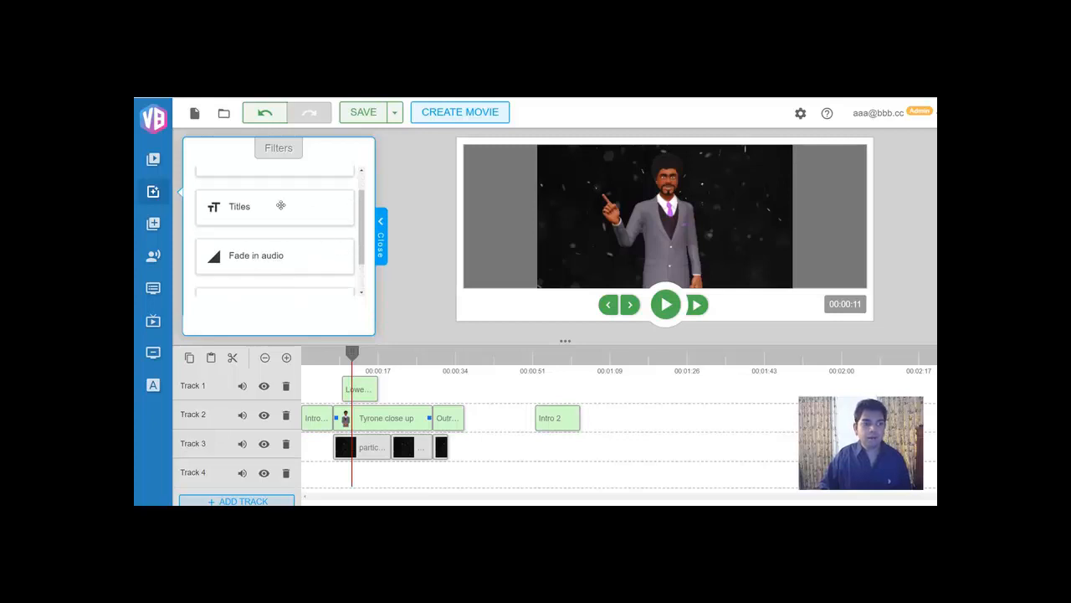
pyautogui.click(381, 242)
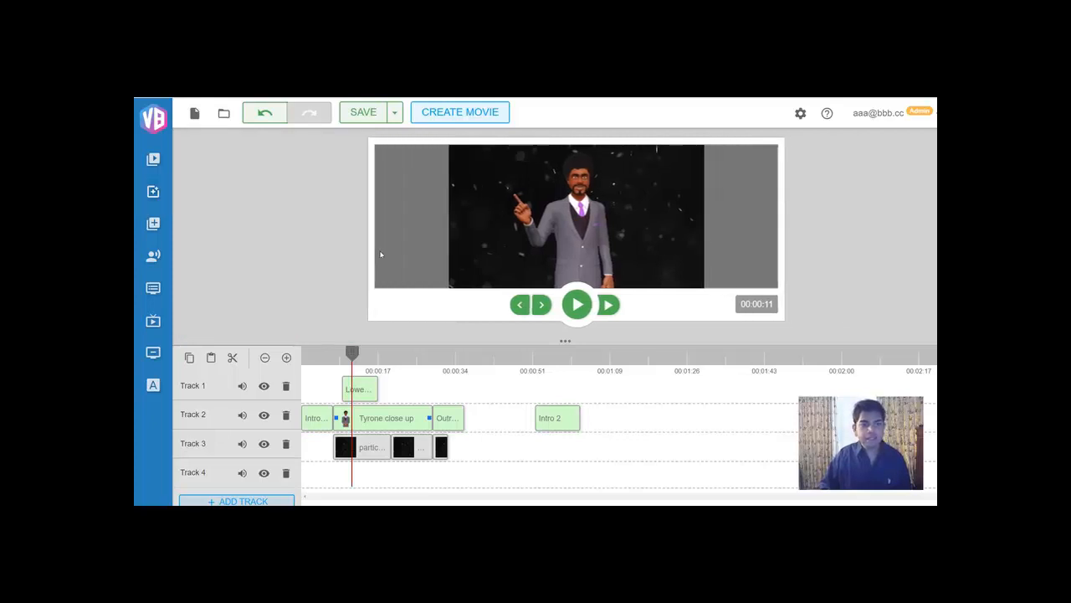